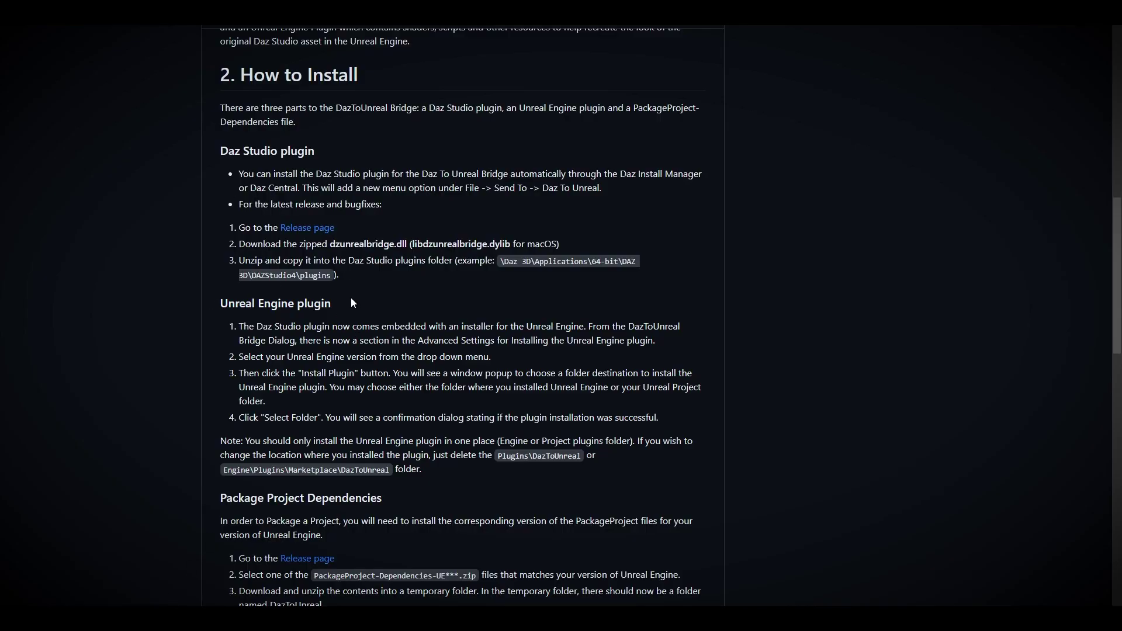
Read the DazToUnreal README on GitHub, covering the installation instructions for the Daz Studio and Unreal Engine plugins
scroll(351, 297, up, 10)
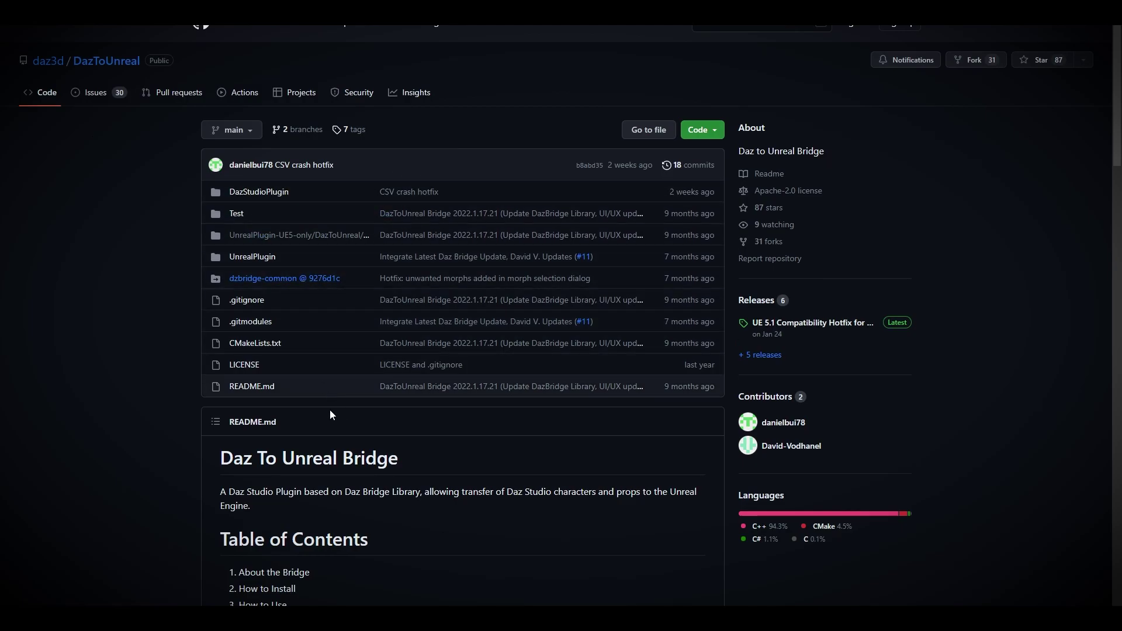
scroll(334, 403, down, 7)
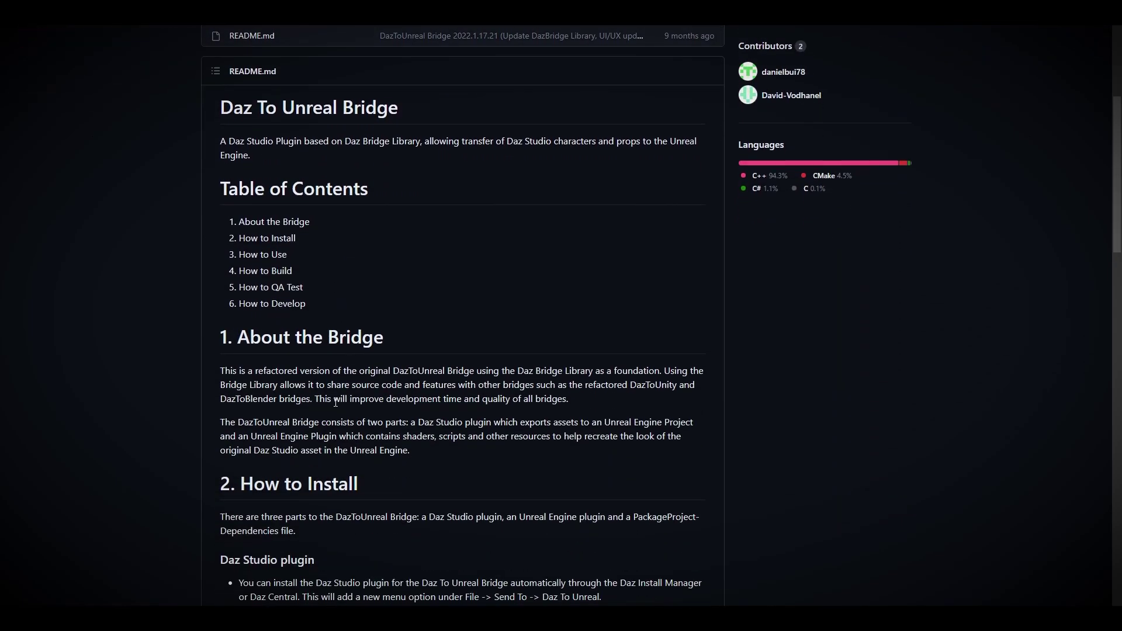
scroll(357, 407, down, 2)
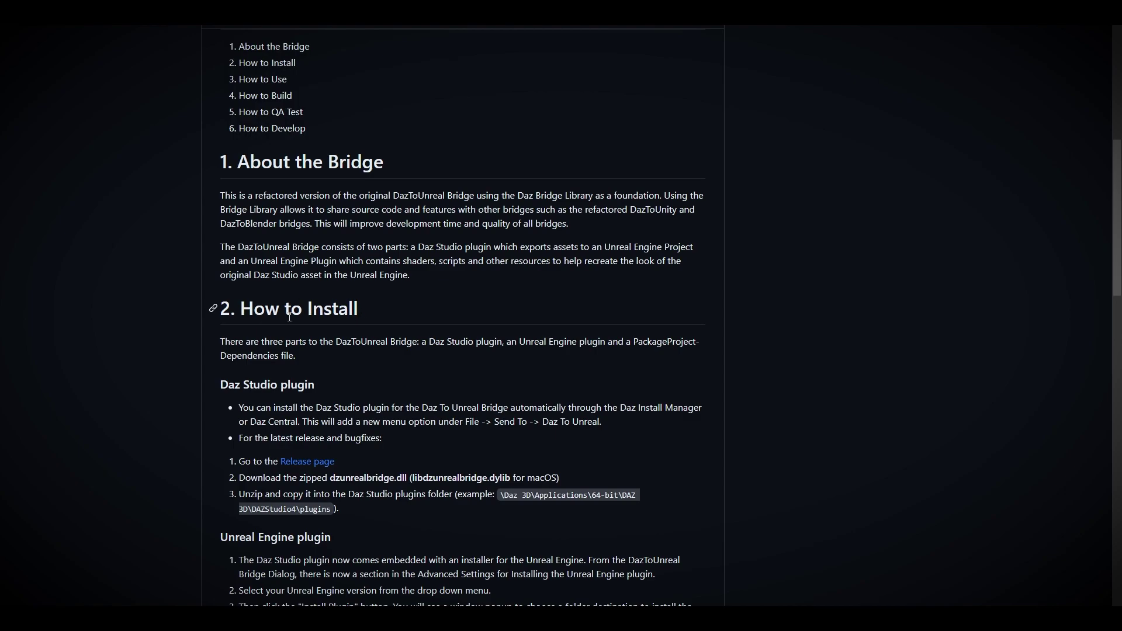
scroll(326, 322, down, 3)
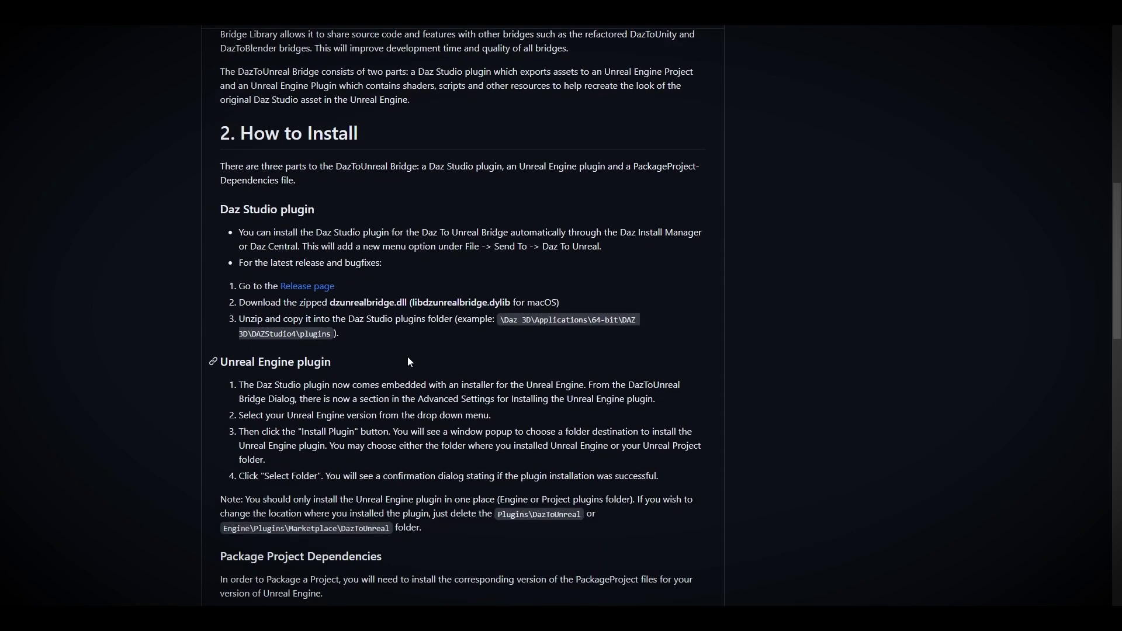
scroll(362, 408, down, 2)
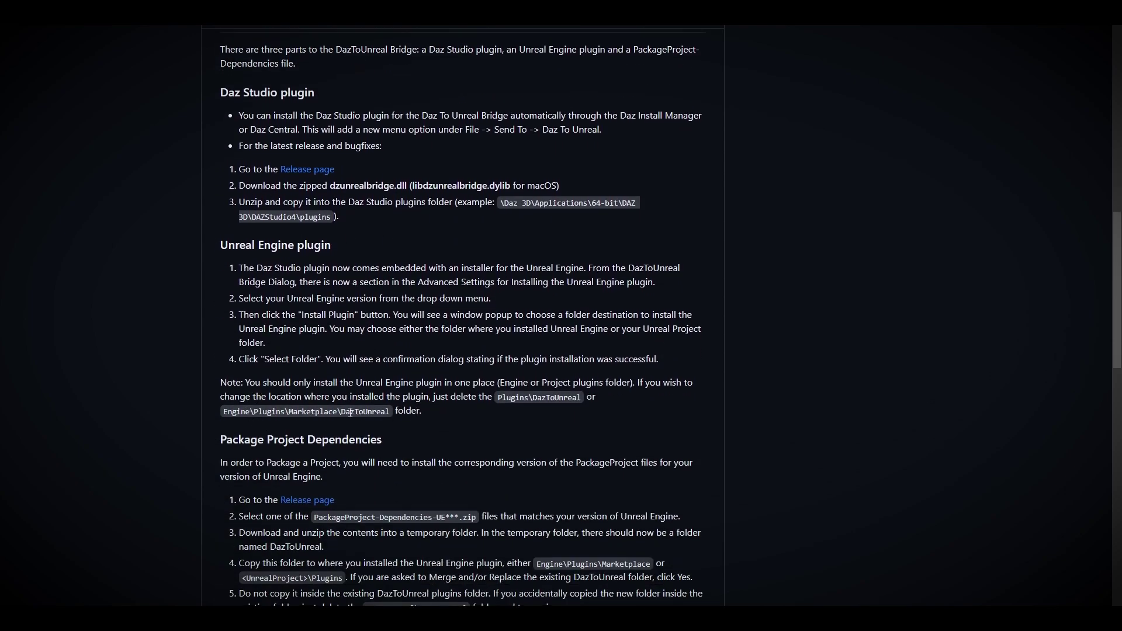
scroll(357, 411, up, 2)
scroll(380, 409, up, 3)
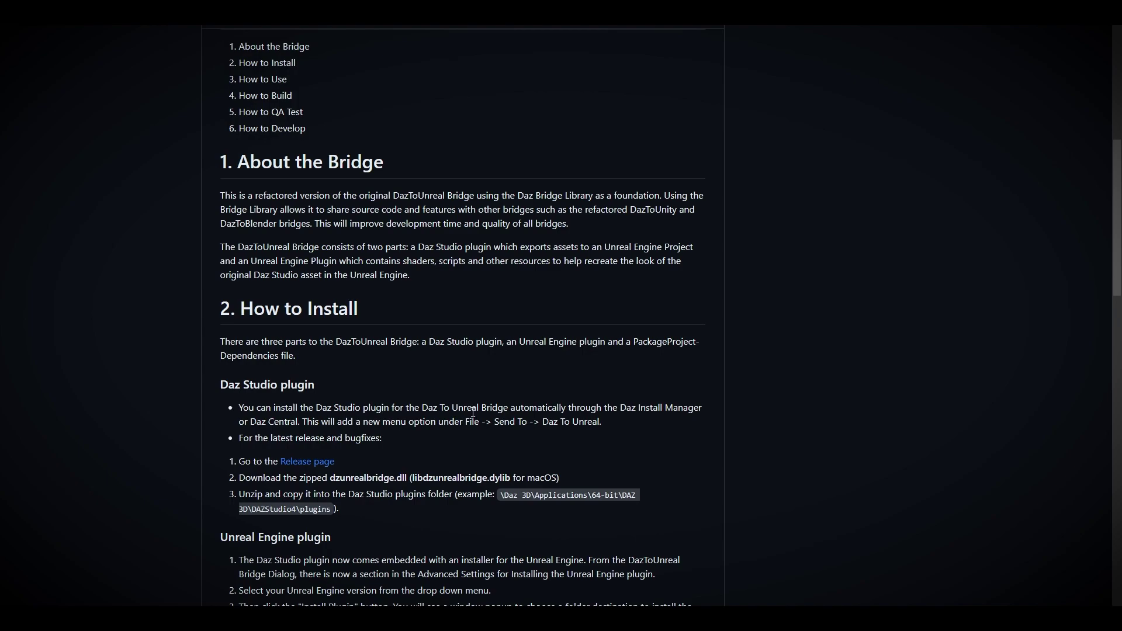
scroll(474, 413, down, 2)
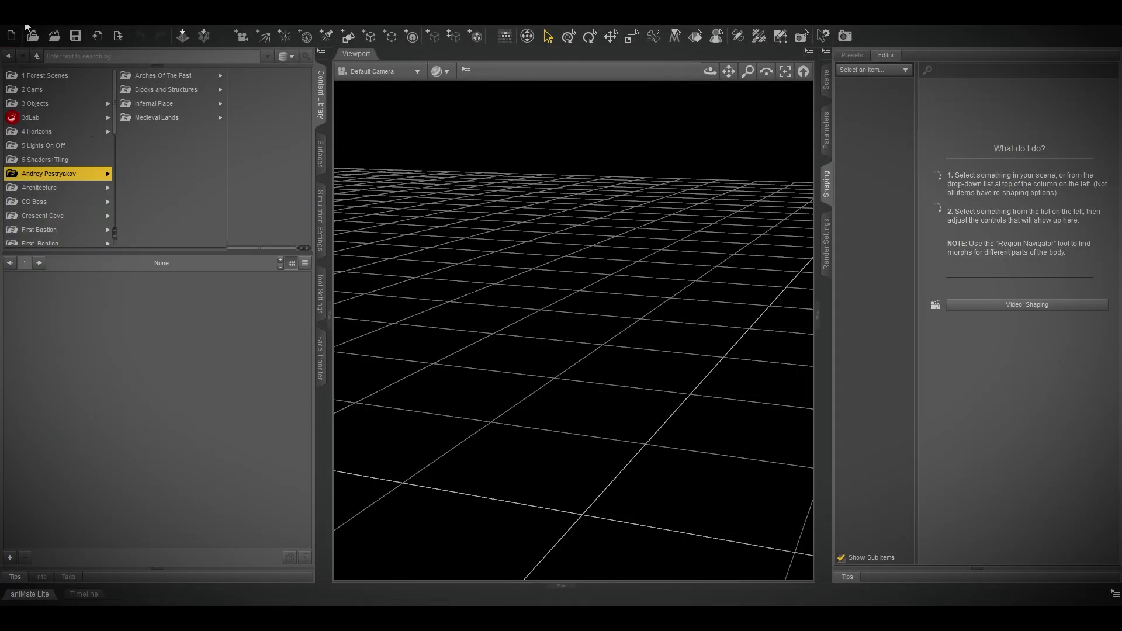
Check Daz Studio's Send To options for the Daz to Unreal bridge
click(14, 23)
mouse_move(62, 193)
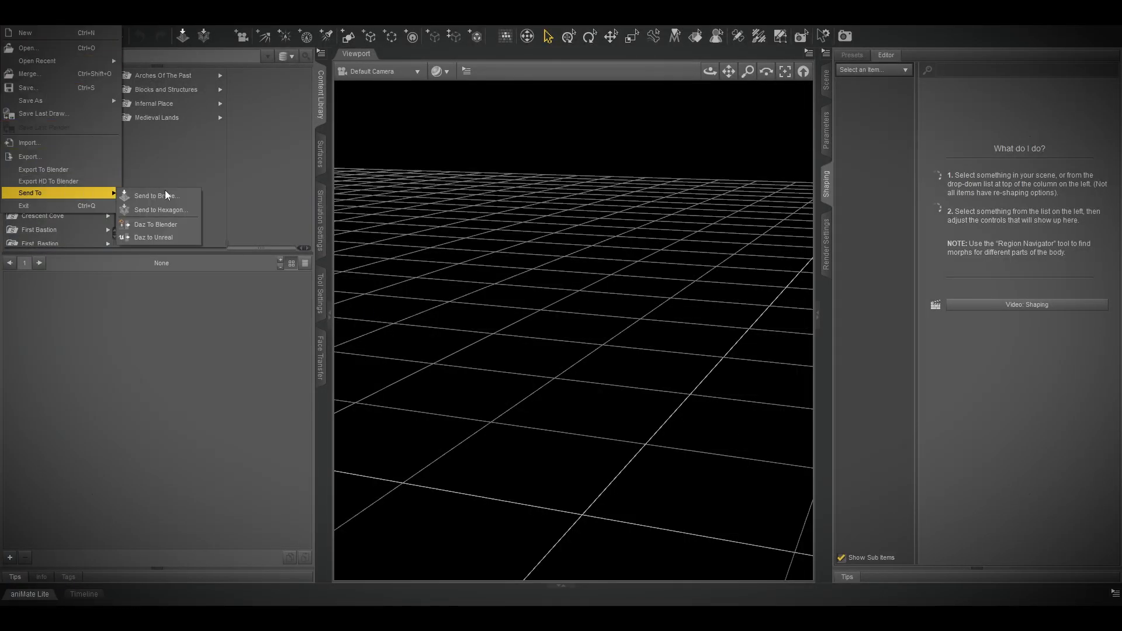
click(217, 347)
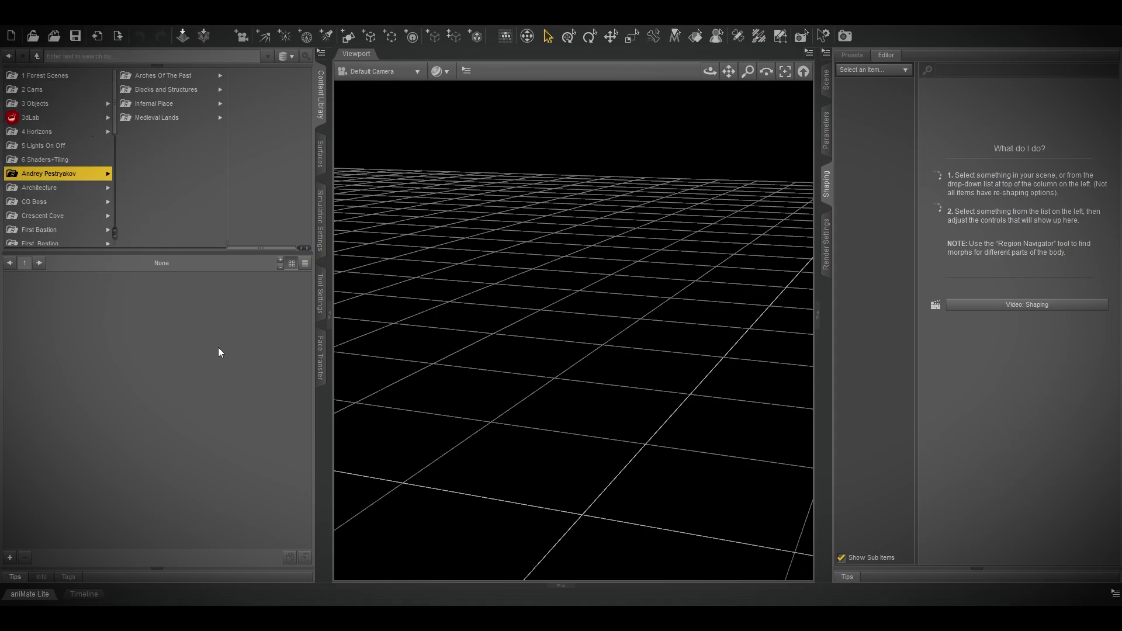
Switch to Unreal Editor and create a new level from the Empty Level template
mouse_move(415, 619)
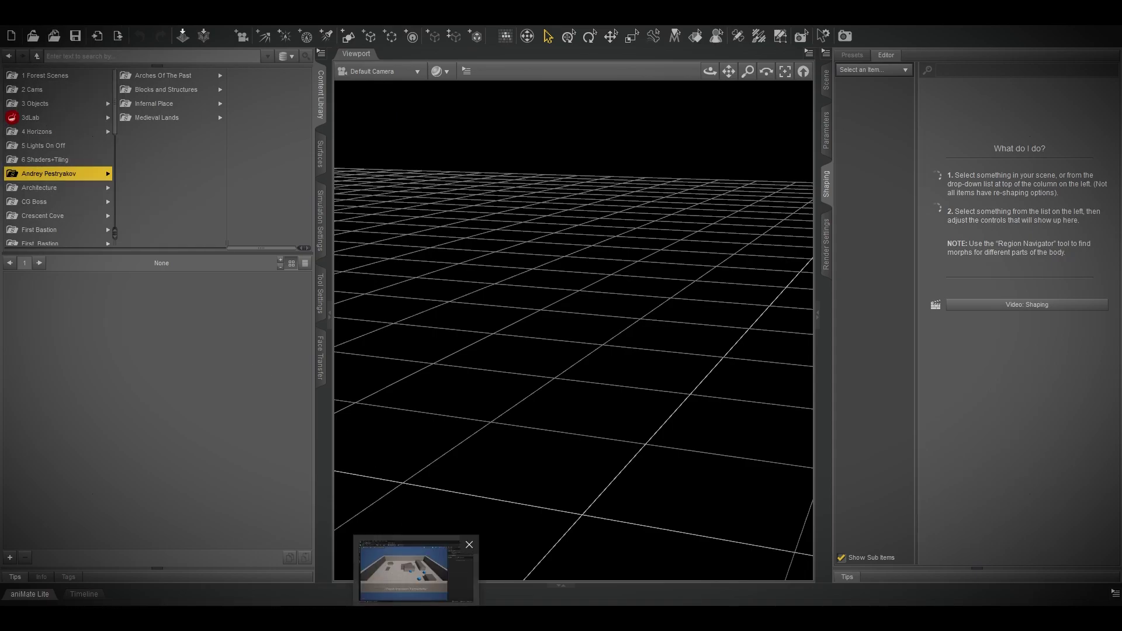
click(403, 569)
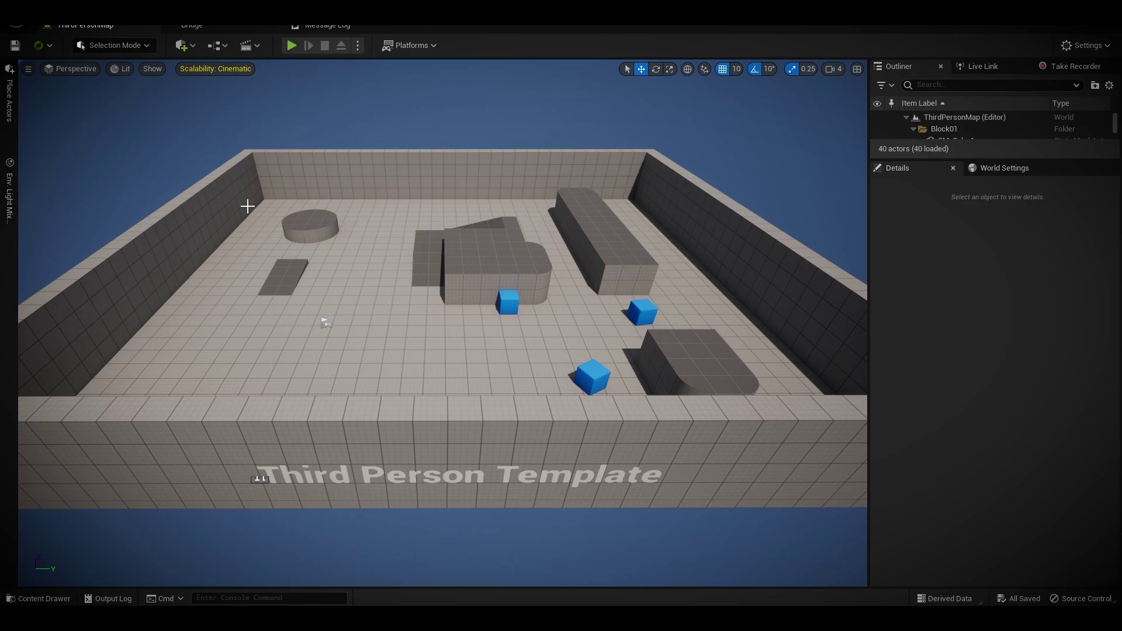
click(45, 11)
click(54, 37)
click(638, 260)
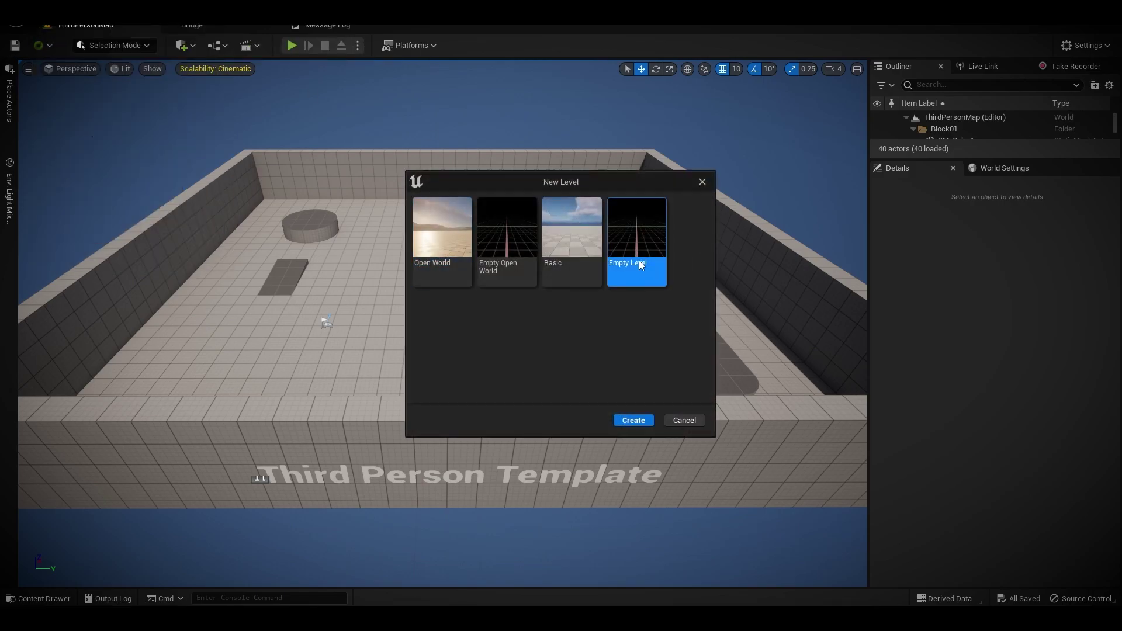
click(633, 421)
Search the project's plugins for "daz" to check that DazToUnreal is enabled, and close the plugin list
click(70, 23)
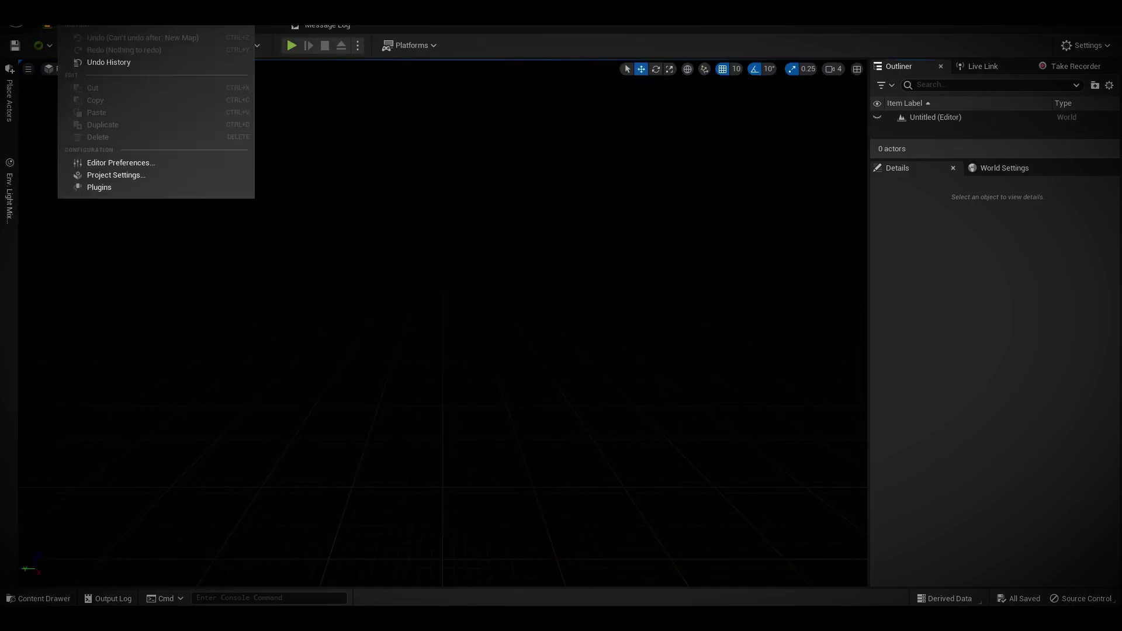
click(108, 191)
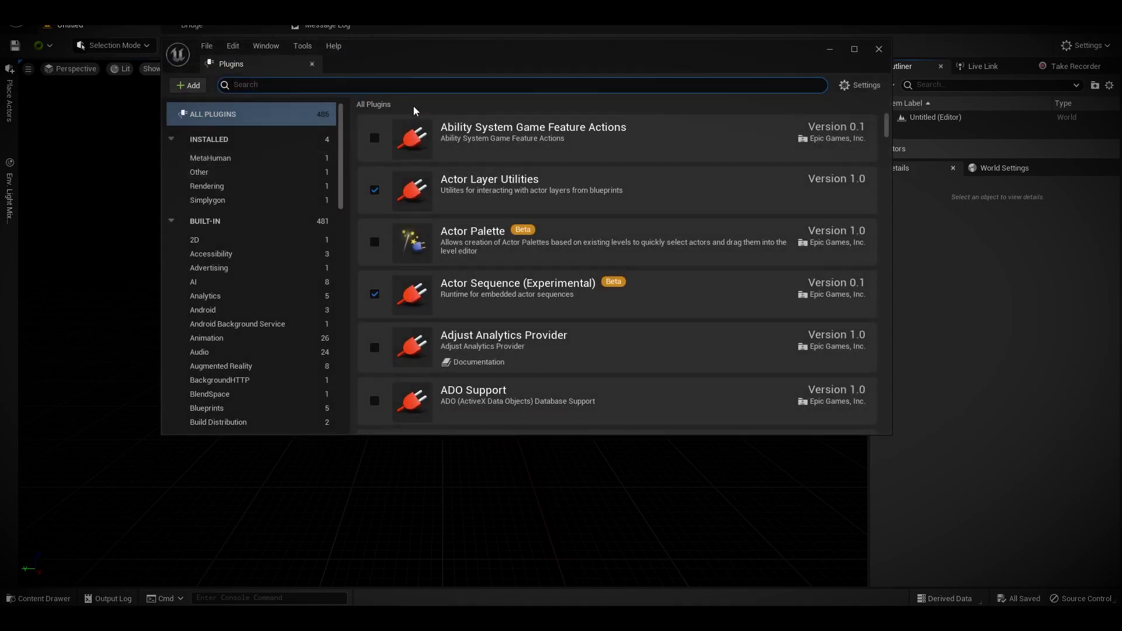
text(daz)
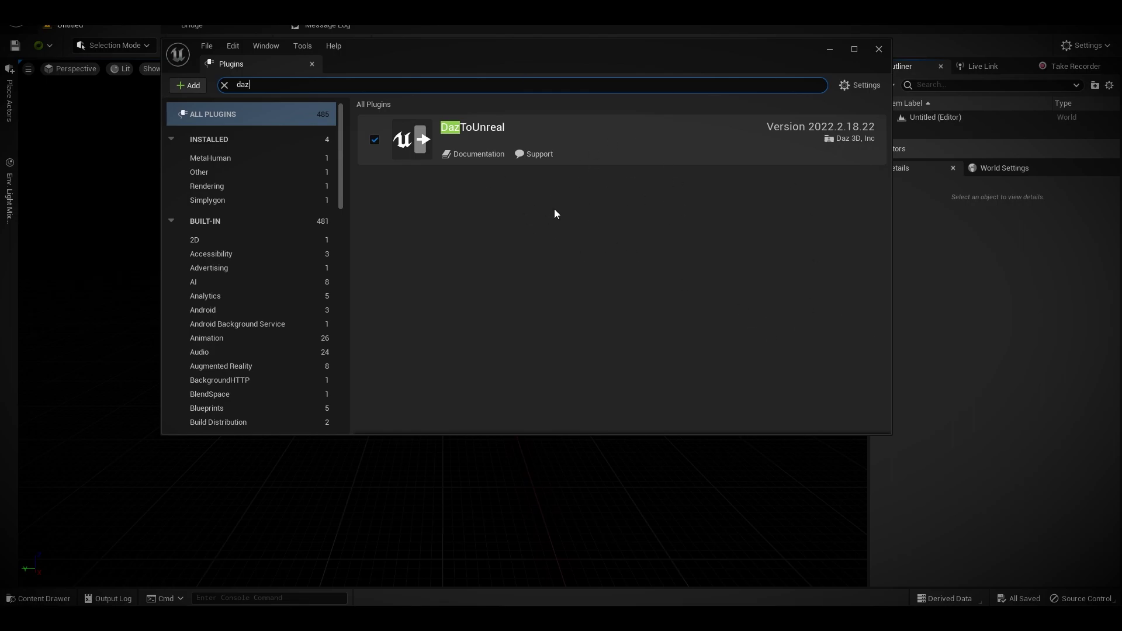
click(879, 49)
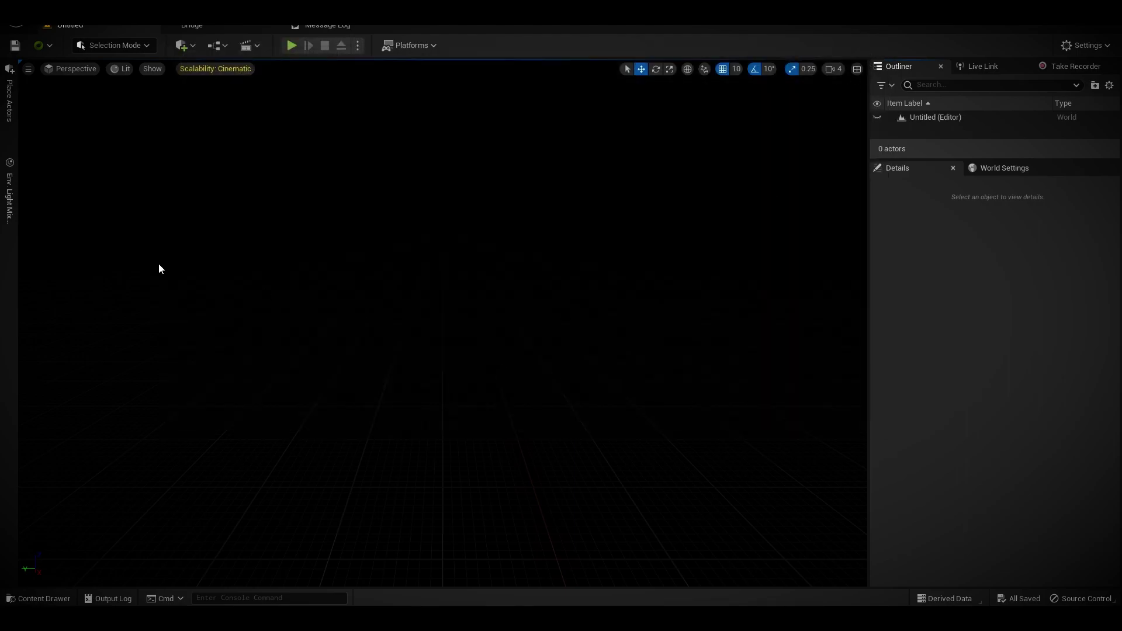
Place a Sky Creator actor from the light actors into the empty level
click(10, 100)
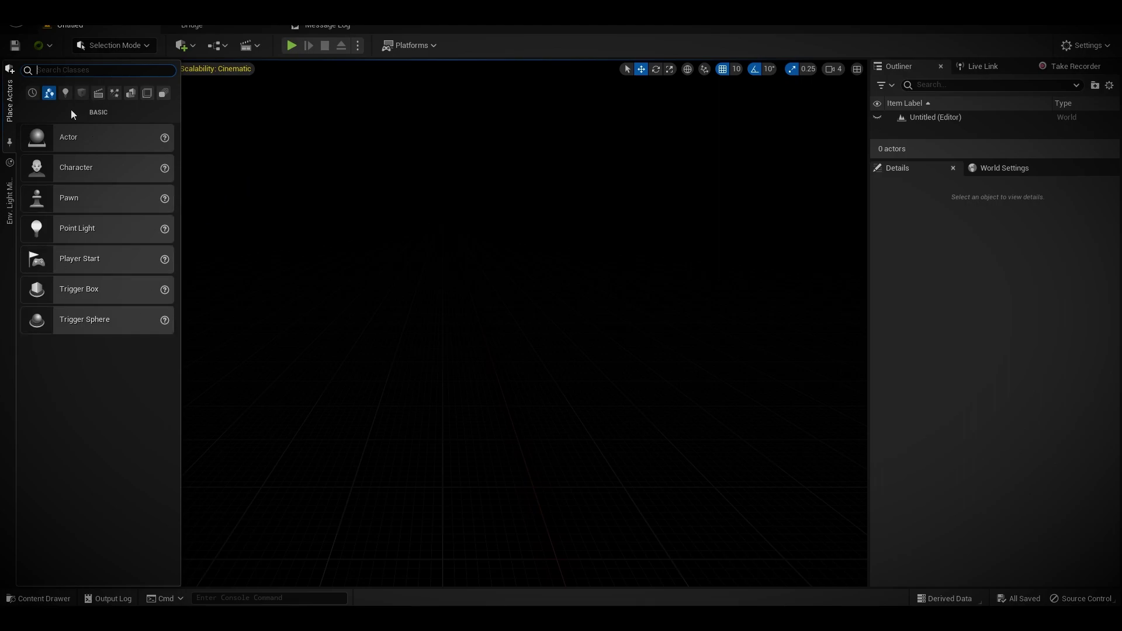
click(66, 93)
drag(75, 291, 512, 433)
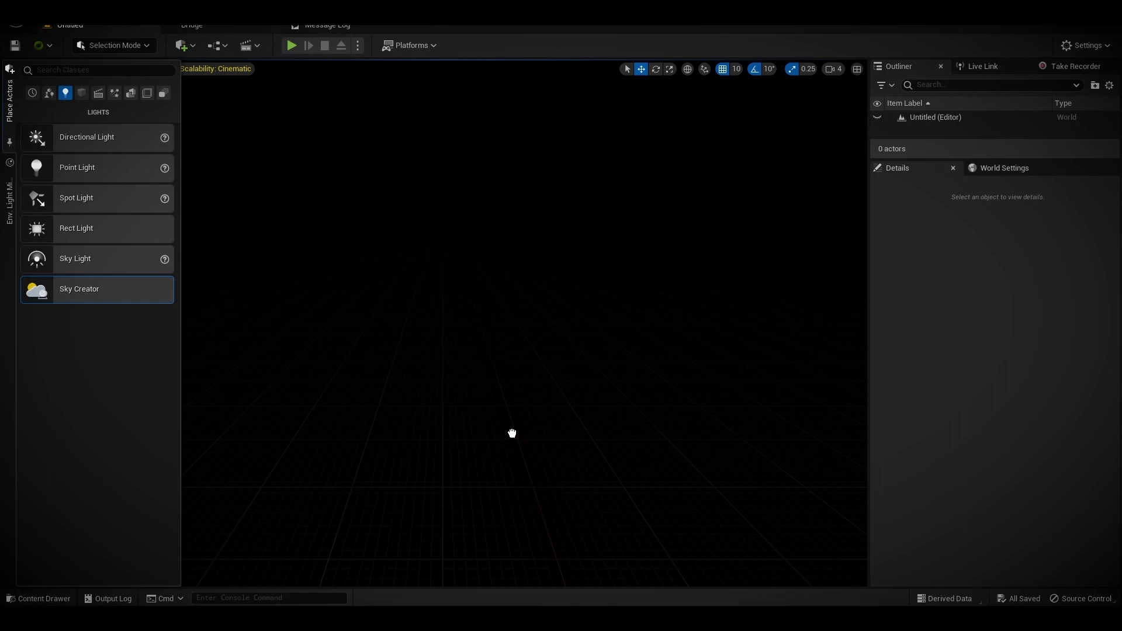
drag(511, 433, 512, 433)
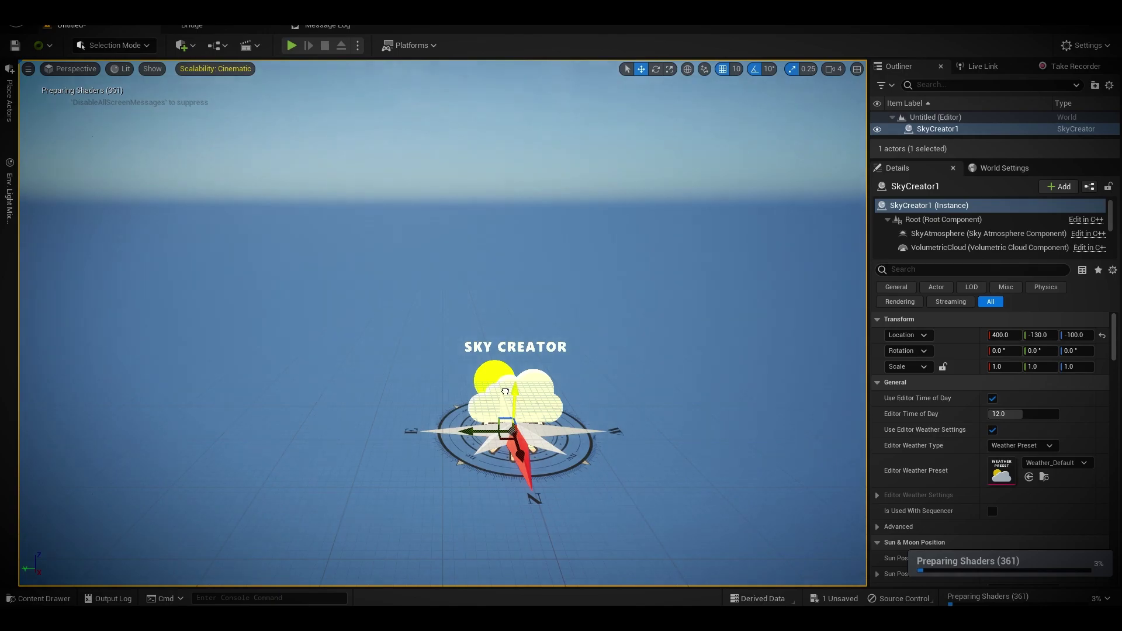
Reset the Sky Creator's location to 0, 0, 0 and enlarge the Outliner's actor list
drag(515, 393, 517, 356)
drag(472, 396, 444, 397)
drag(975, 158, 973, 212)
click(1103, 384)
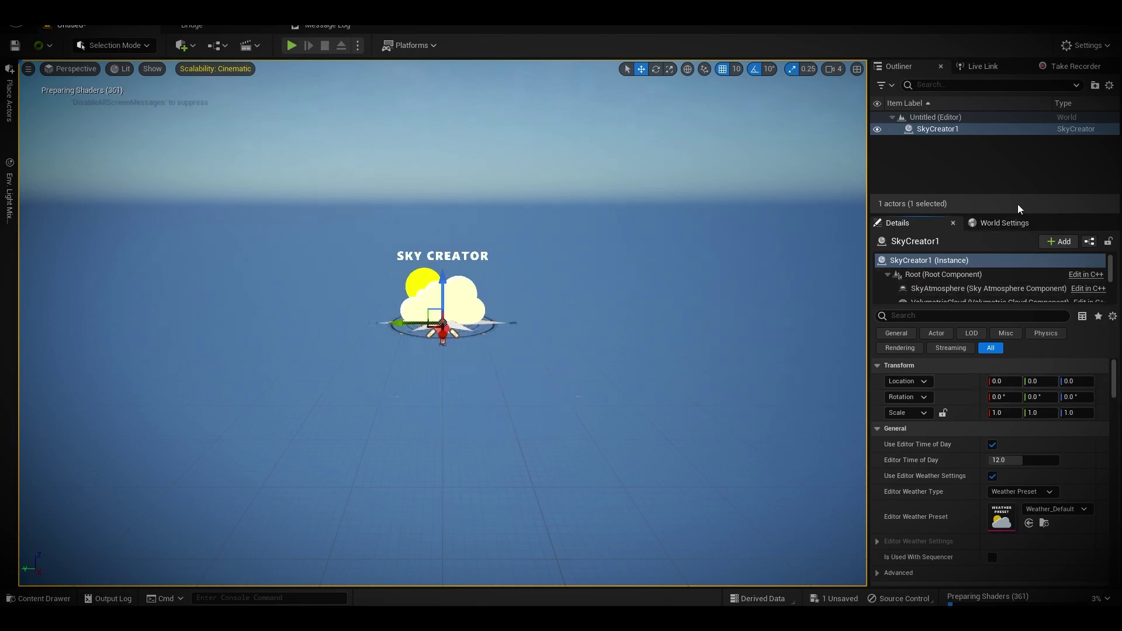
click(965, 170)
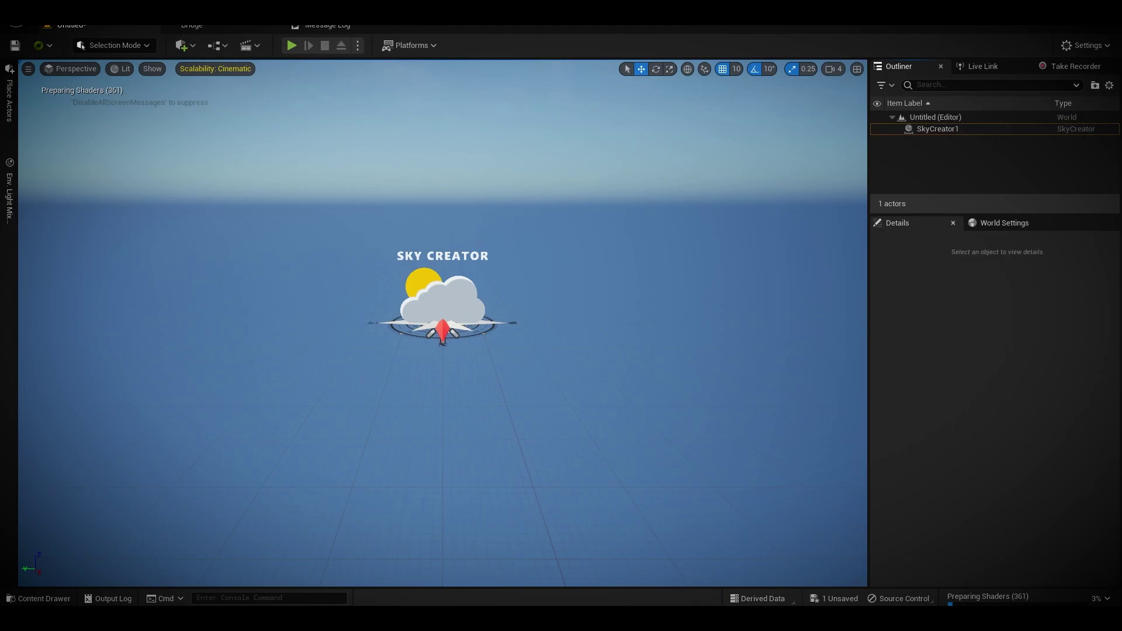
Switch to Daz Studio and load AOTP Preload 2 Iray from the Arches Of The Past content folder
mouse_move(228, 618)
click(228, 570)
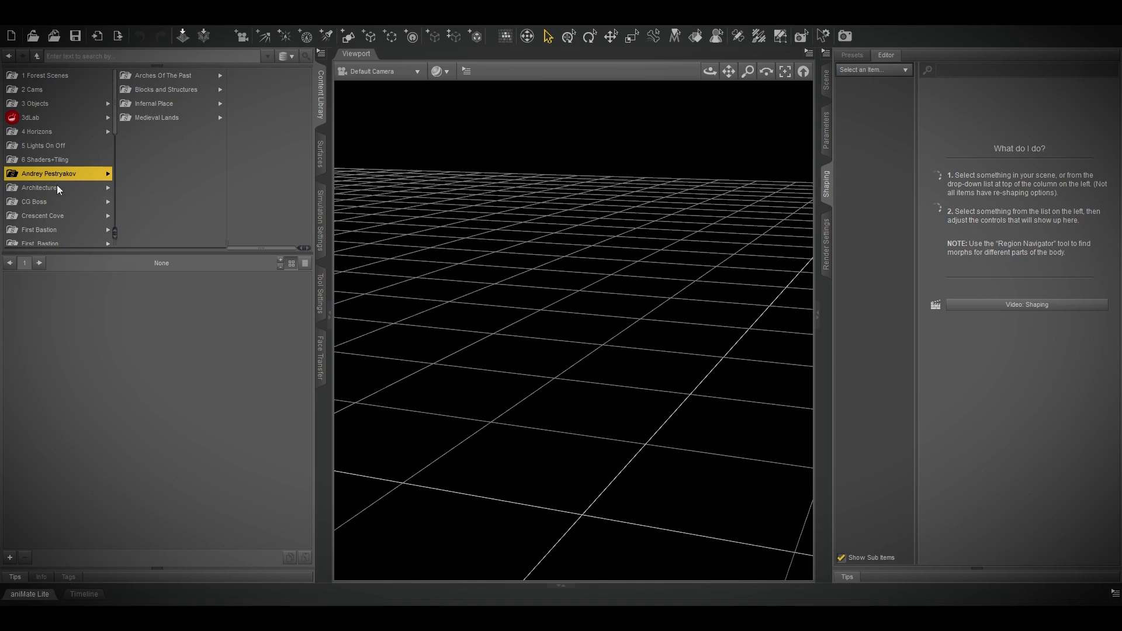
click(191, 107)
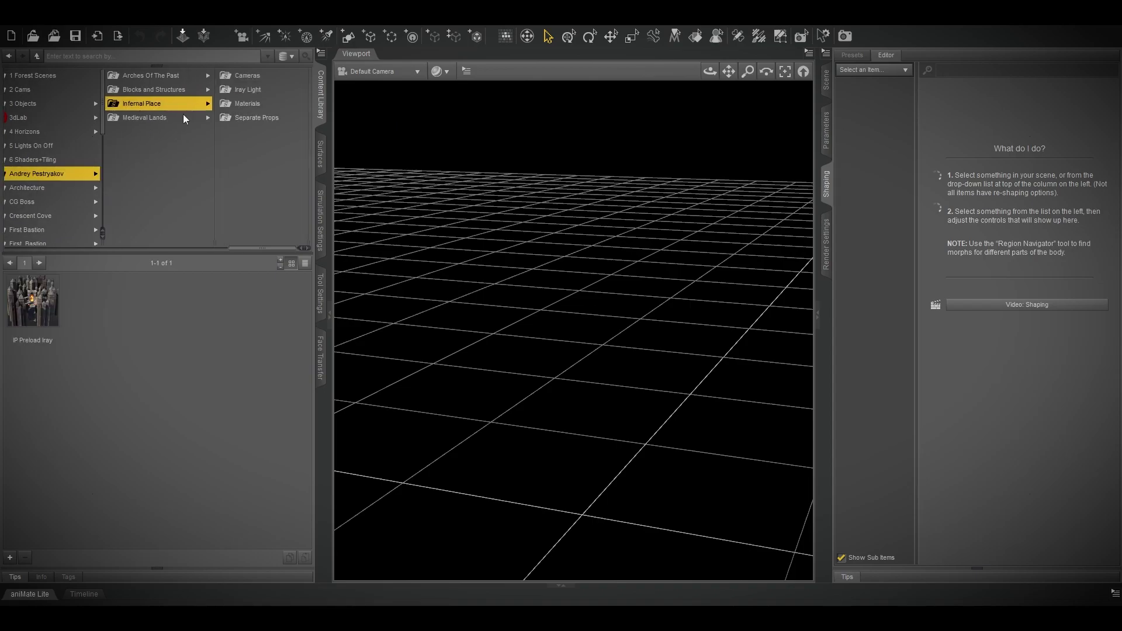
click(170, 121)
click(175, 76)
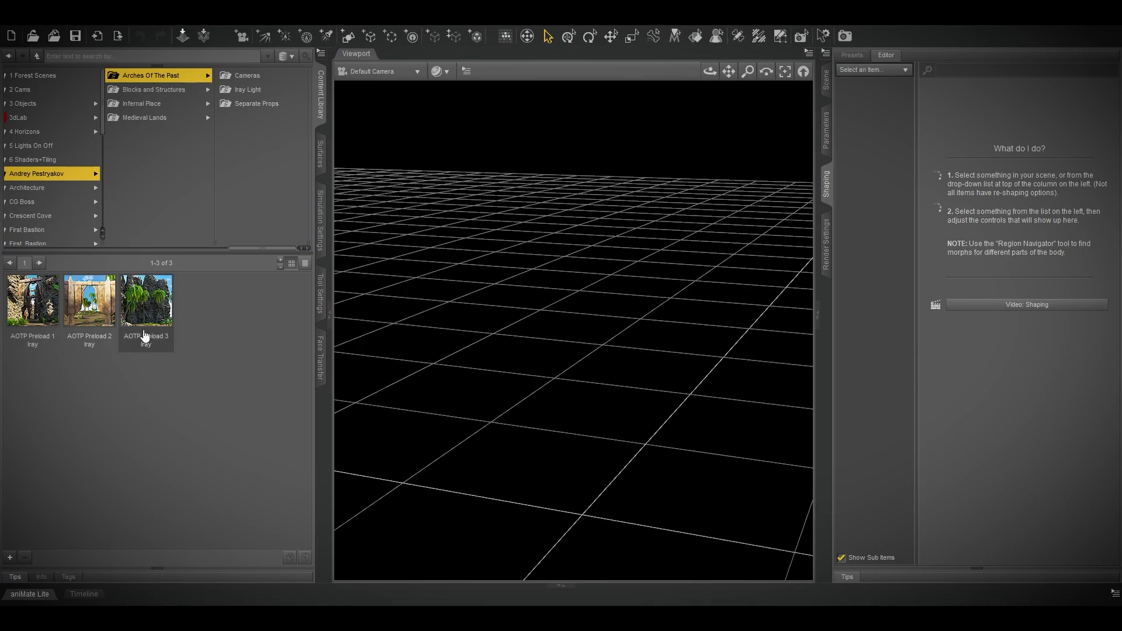
double_click(100, 315)
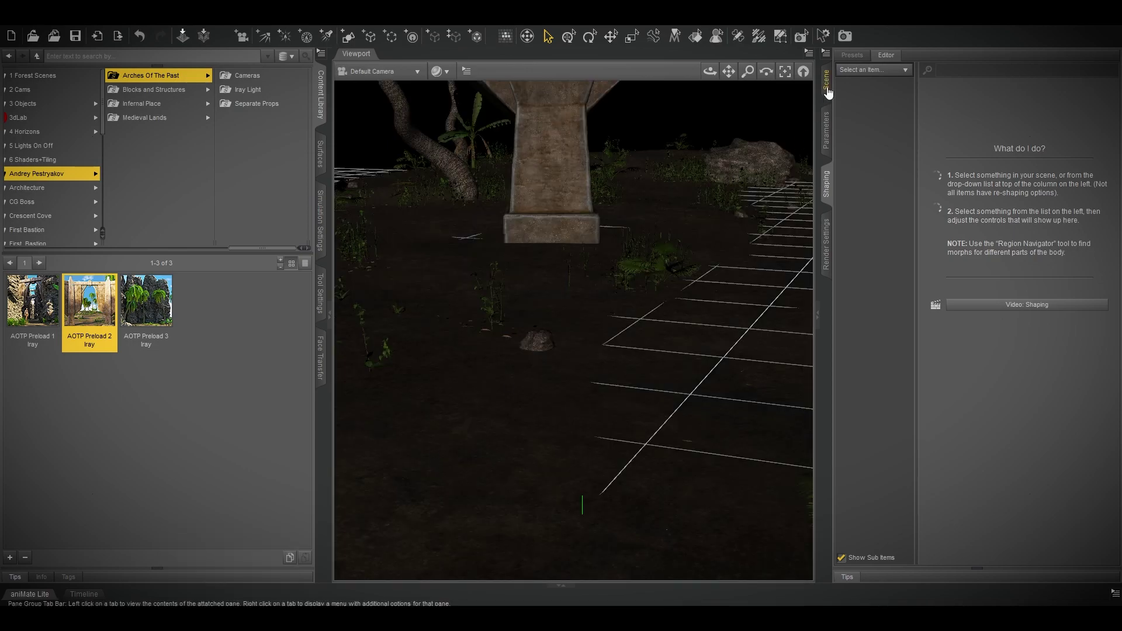
Select the AOTP Preload 2 Iray set in the scene and examine it in full and close up around the arches
click(826, 80)
click(911, 98)
click(785, 71)
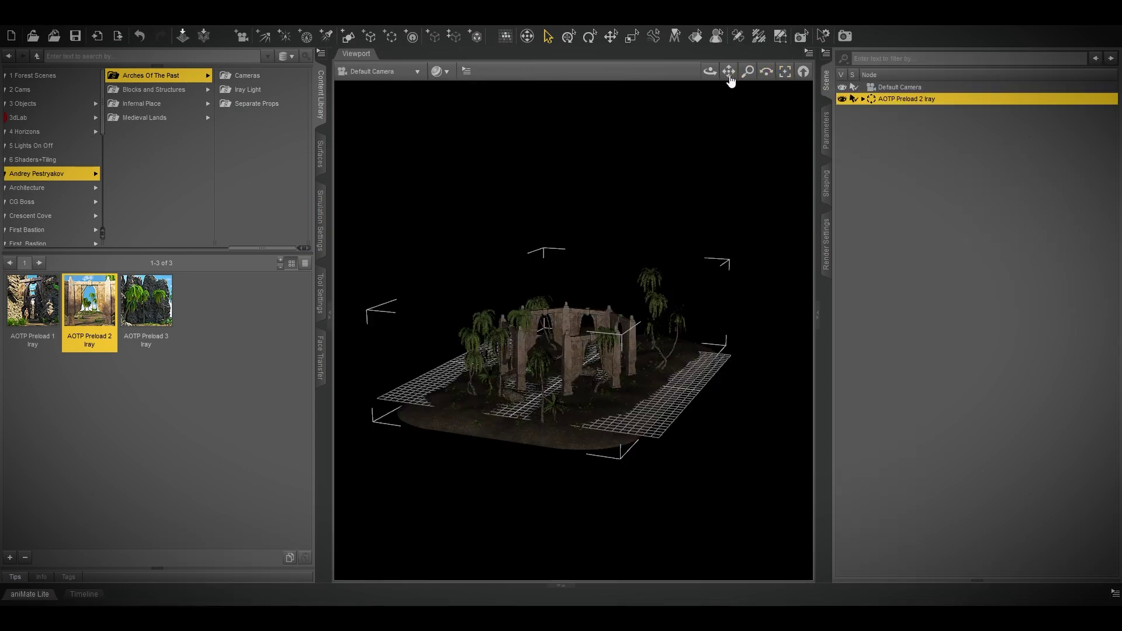
mouse_move(710, 72)
mouse_down()
mouse_move(710, 130)
mouse_move(722, 89)
mouse_move(710, 59)
mouse_up()
click(804, 73)
scroll(636, 302, up, 3)
scroll(638, 303, down, 6)
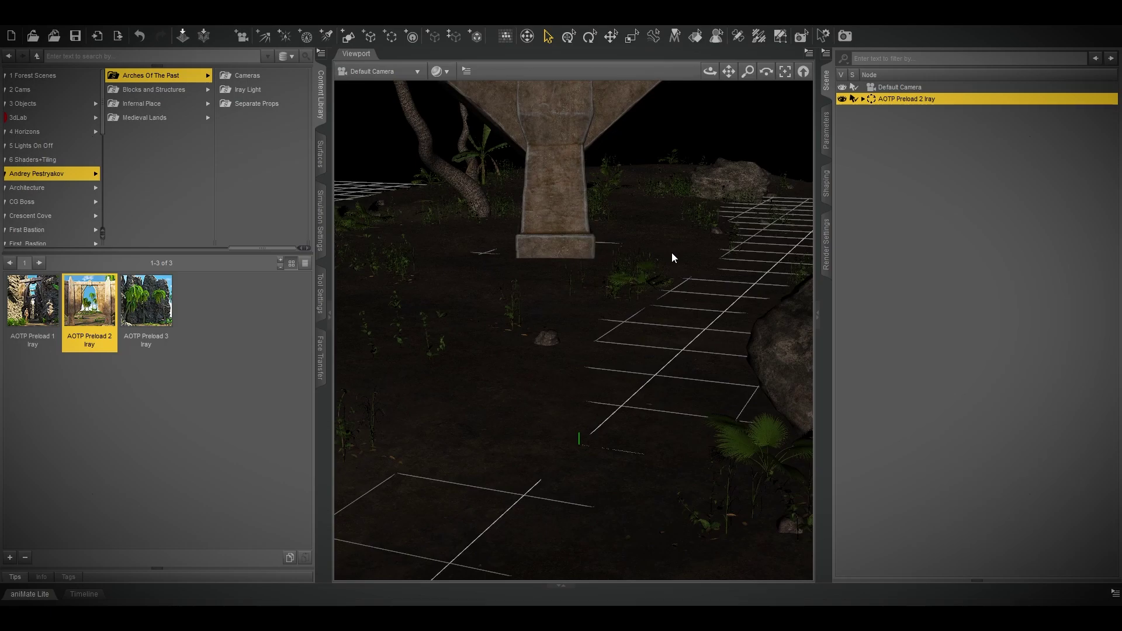
drag(728, 72, 750, 80)
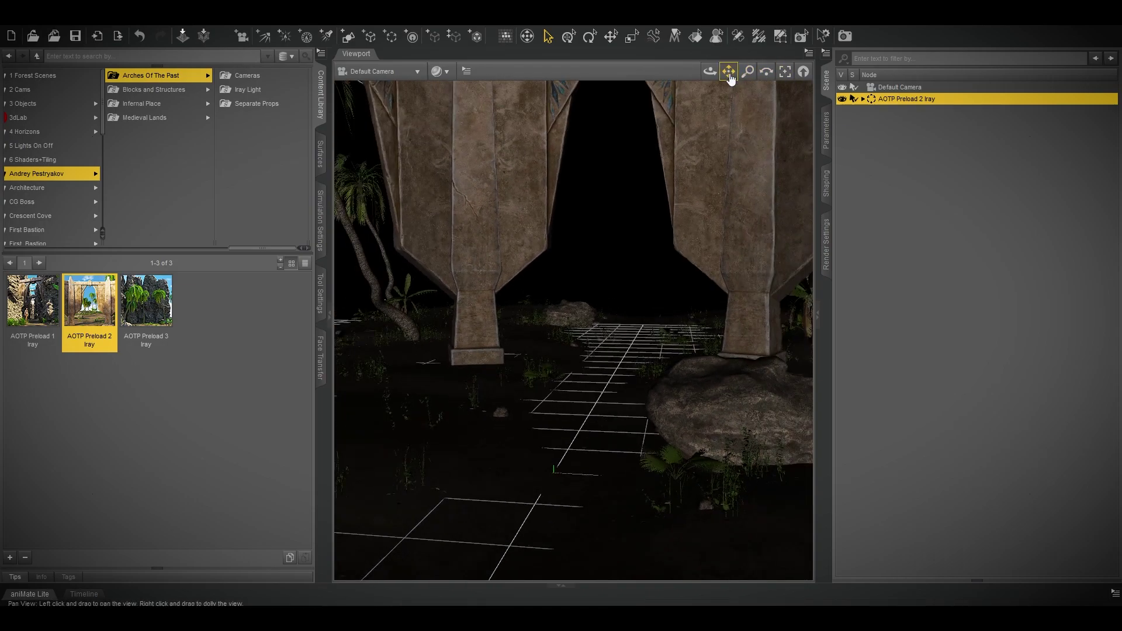
scroll(593, 284, down, 4)
click(594, 276)
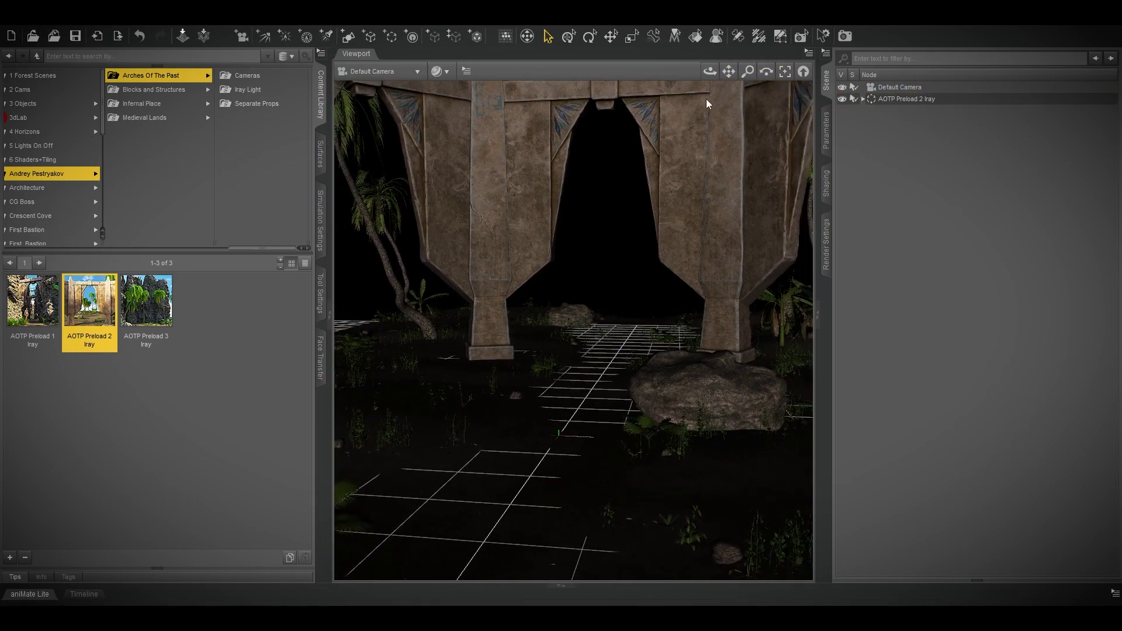
drag(709, 72, 710, 76)
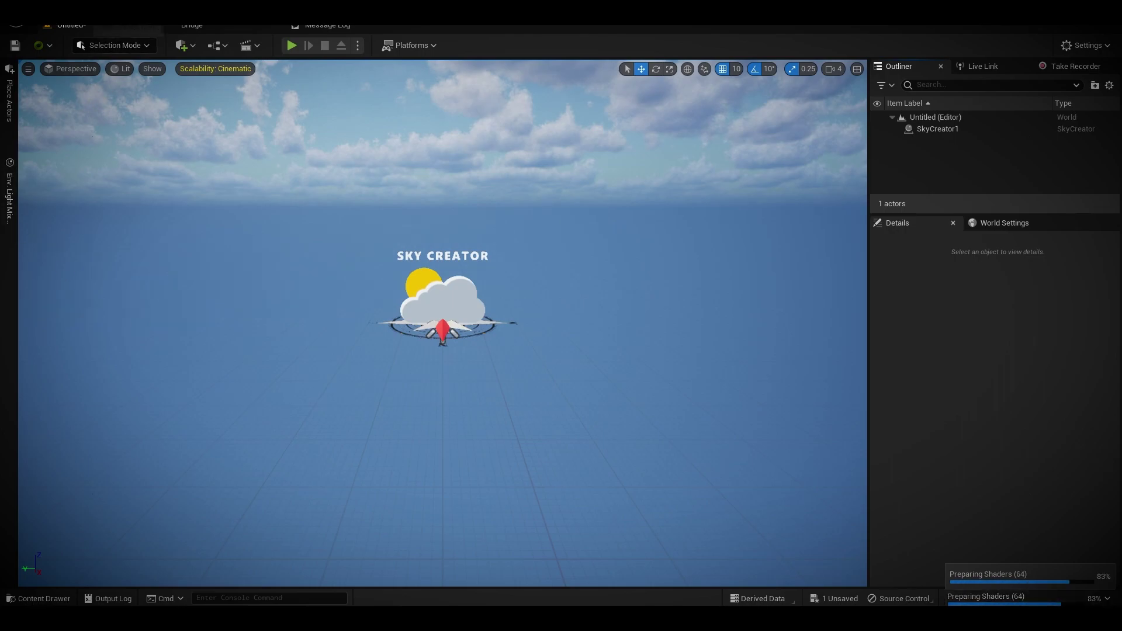
In Unreal Editor's project settings, enable Use Hardware Ray Tracing when available and Ray Traced Shadows
click(69, 10)
click(107, 175)
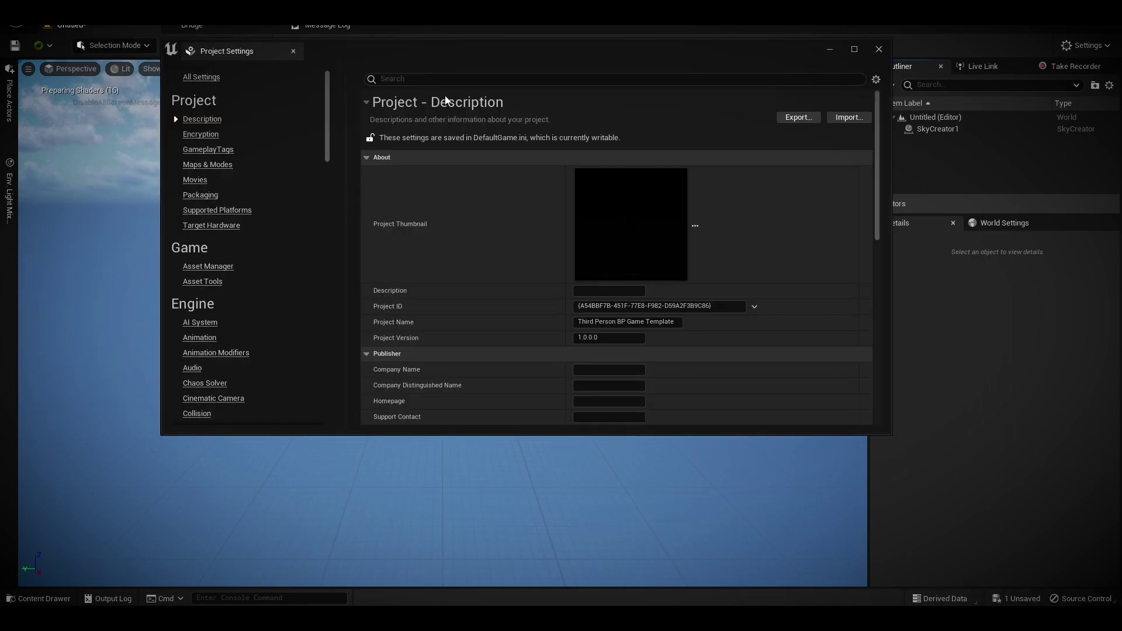
text(rayt)
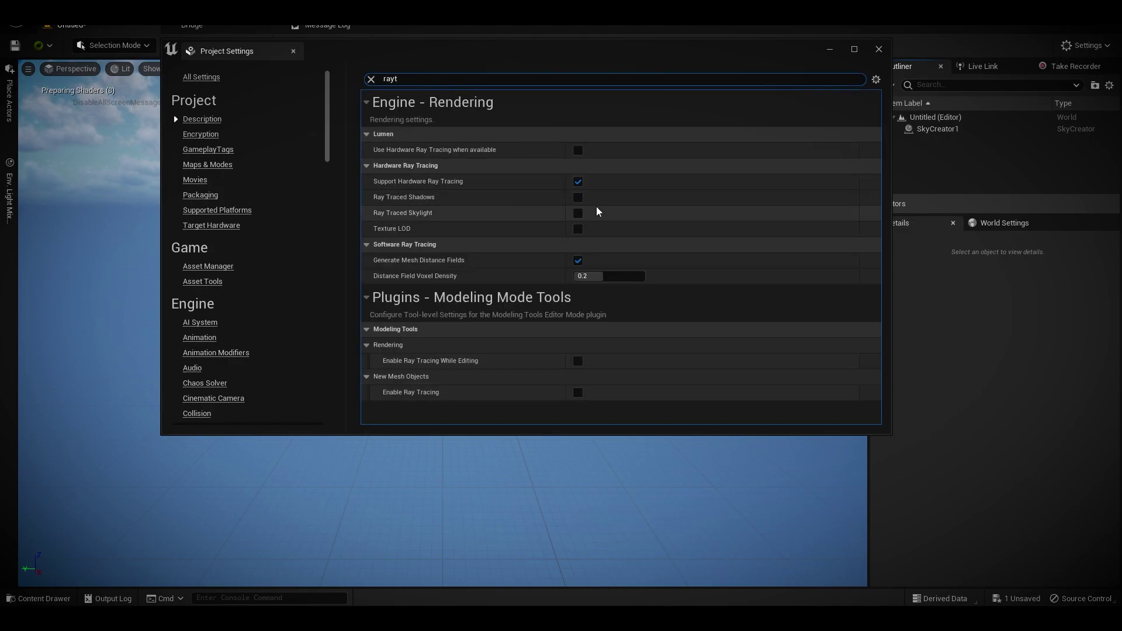
click(579, 152)
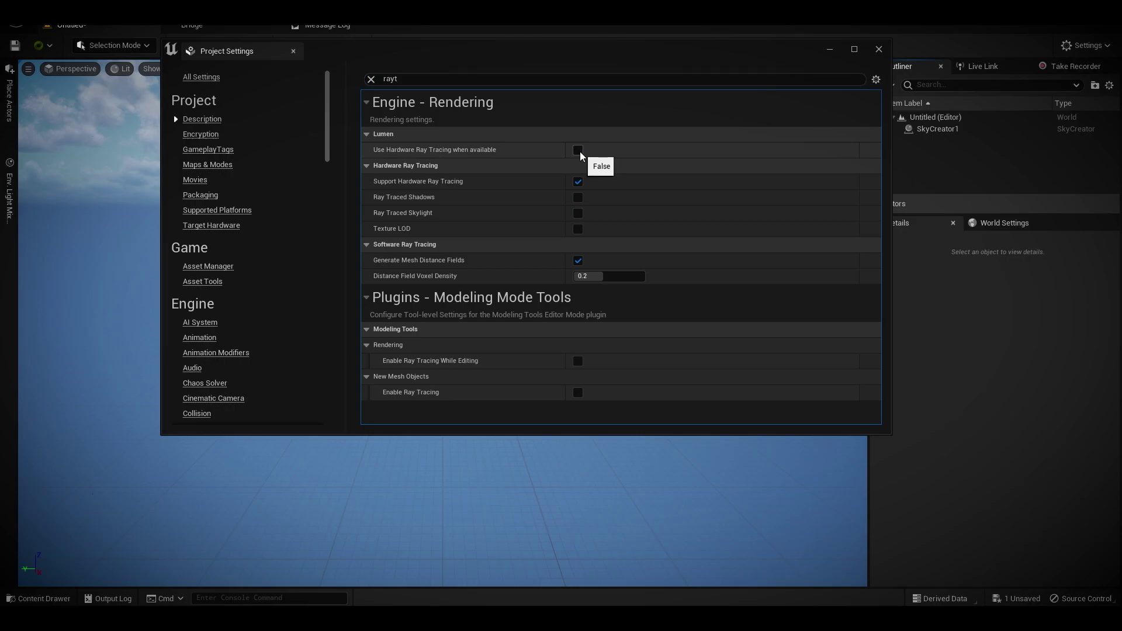
click(578, 197)
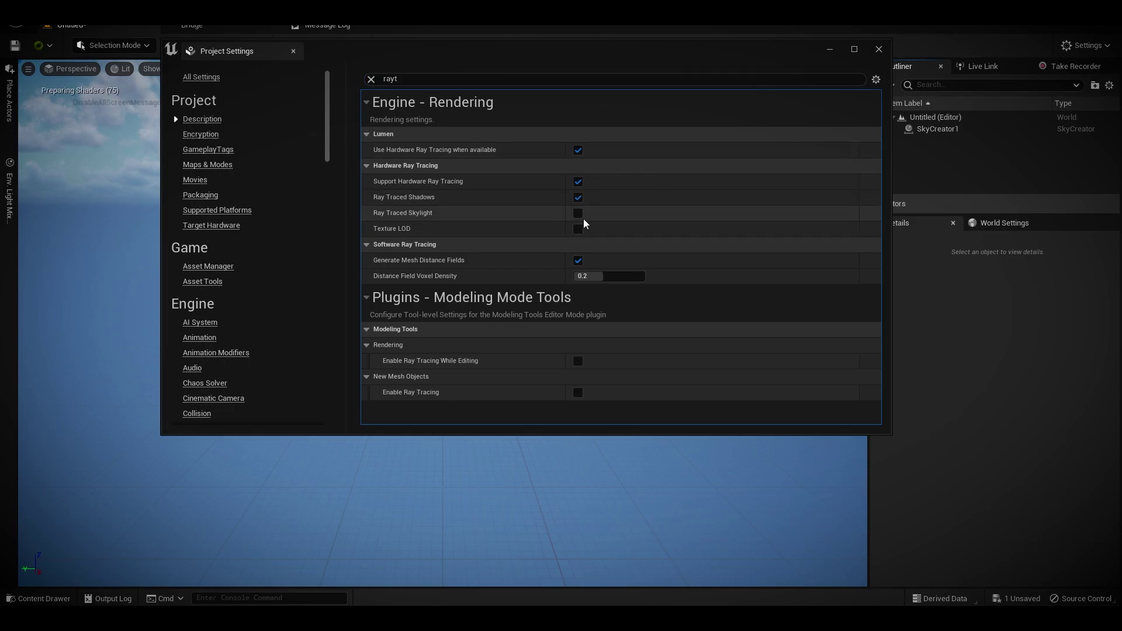
click(878, 49)
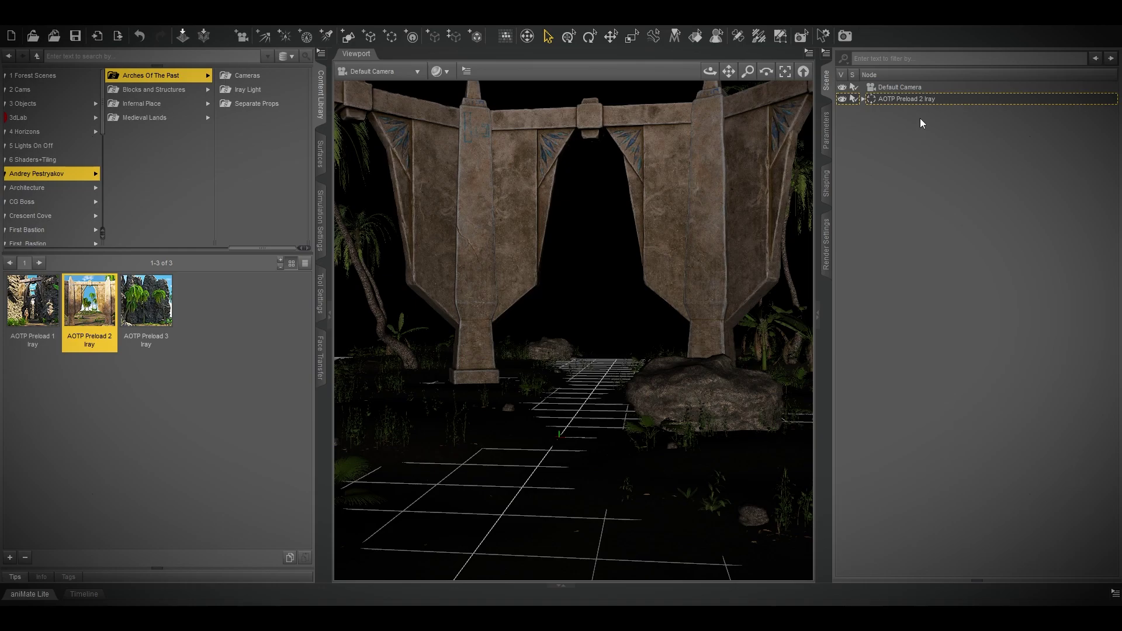
In Daz Studio, send AOTP Preload 2 Iray to Unreal through the Daz To Unreal bridge with the asset type Environment
click(926, 100)
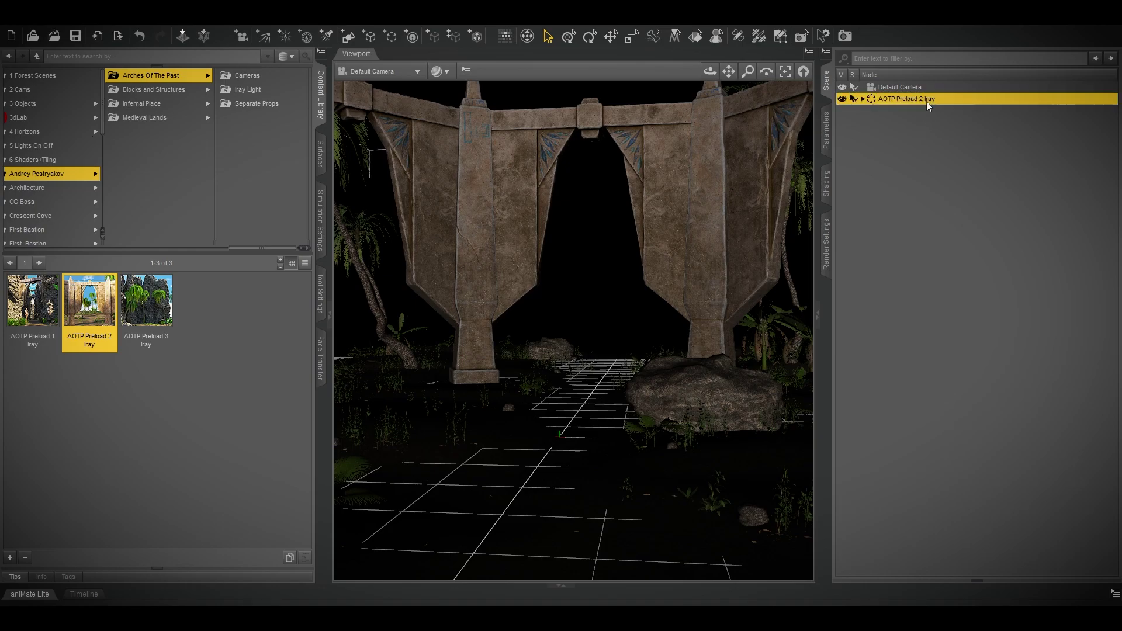
click(9, 17)
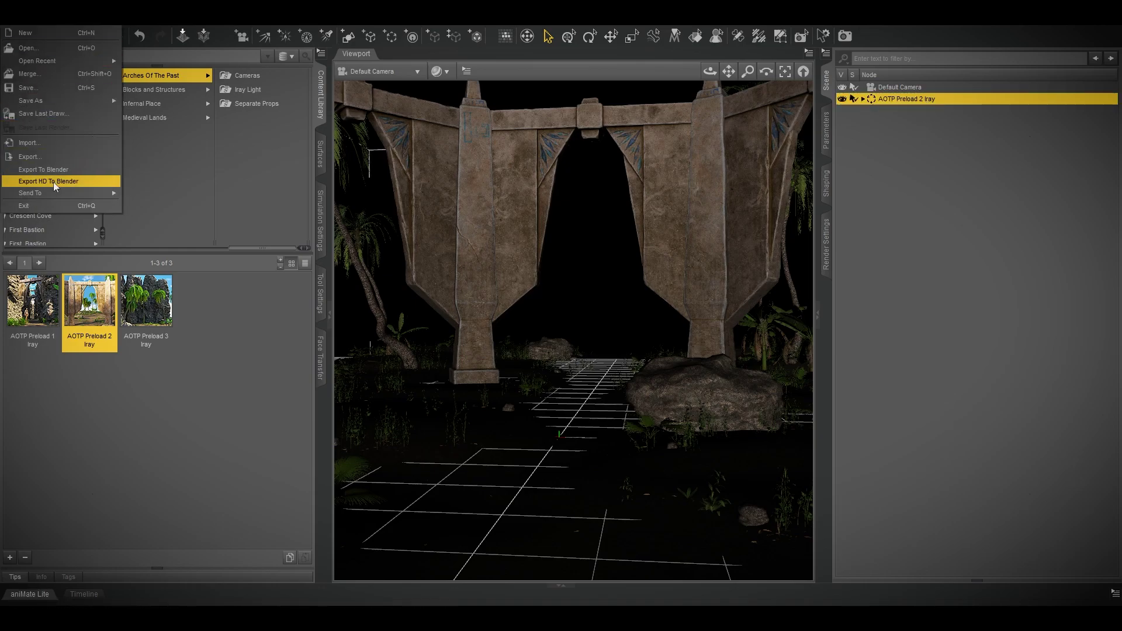
mouse_move(55, 193)
click(171, 239)
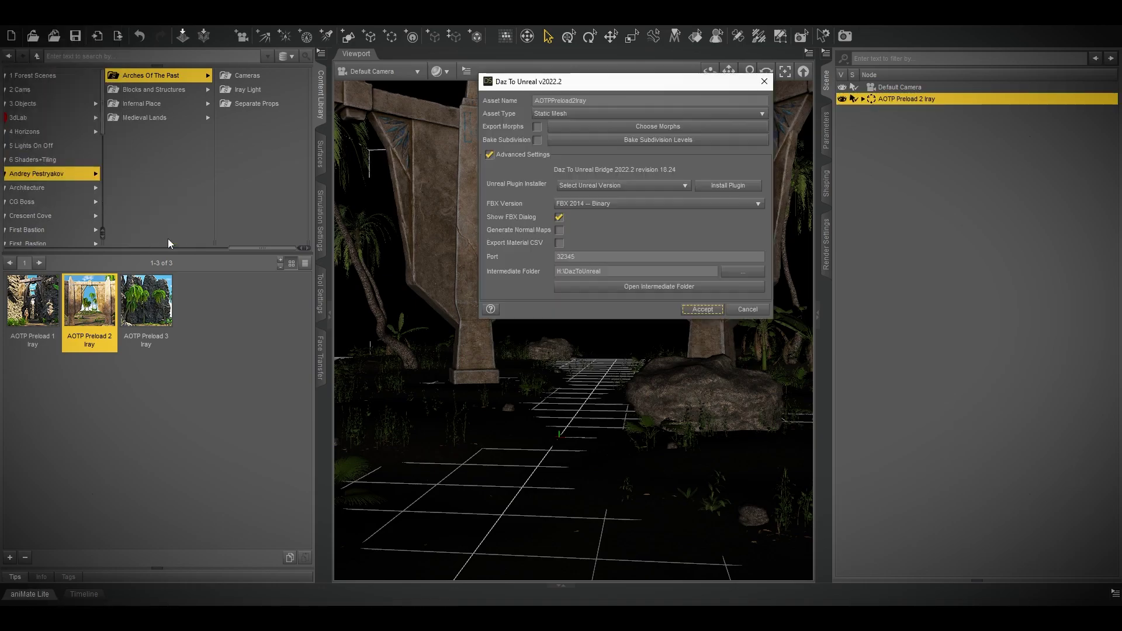
click(590, 114)
click(590, 140)
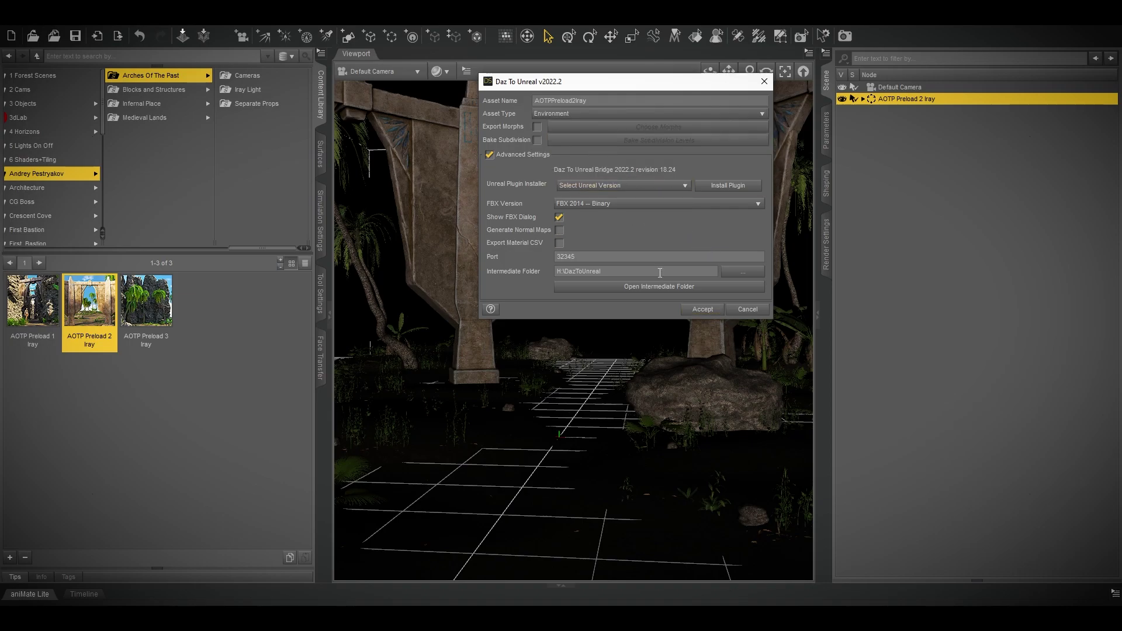
click(695, 313)
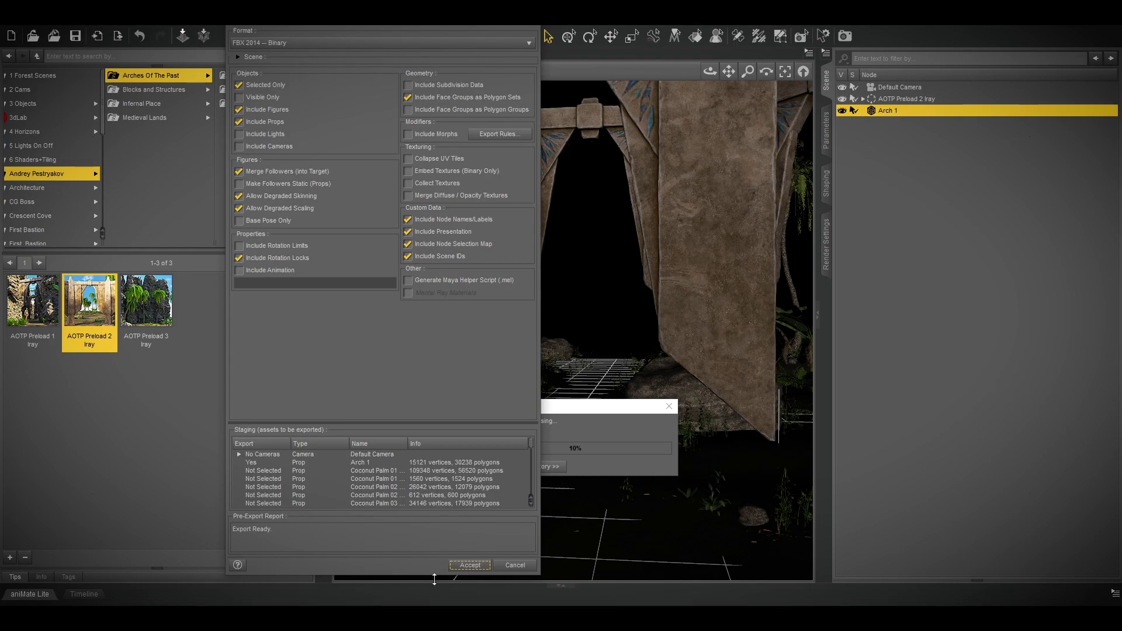
Accept the FBX 2014 -- Binary export options for each prop in the set and dismiss the bridge's closing notice
click(468, 566)
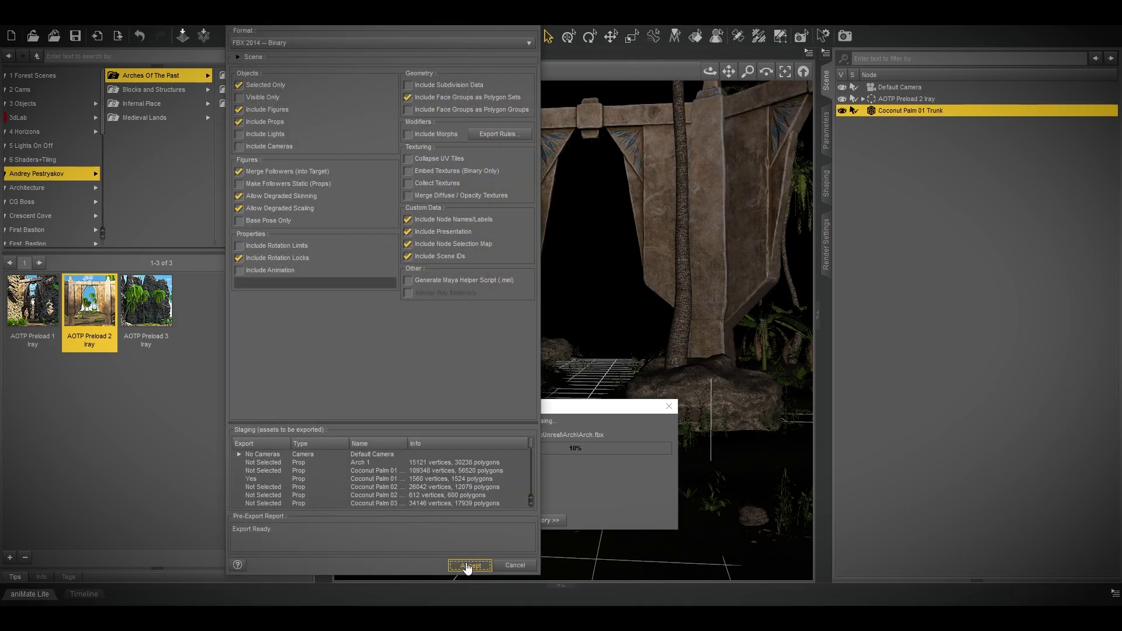
click(469, 565)
click(467, 565)
click(467, 565)
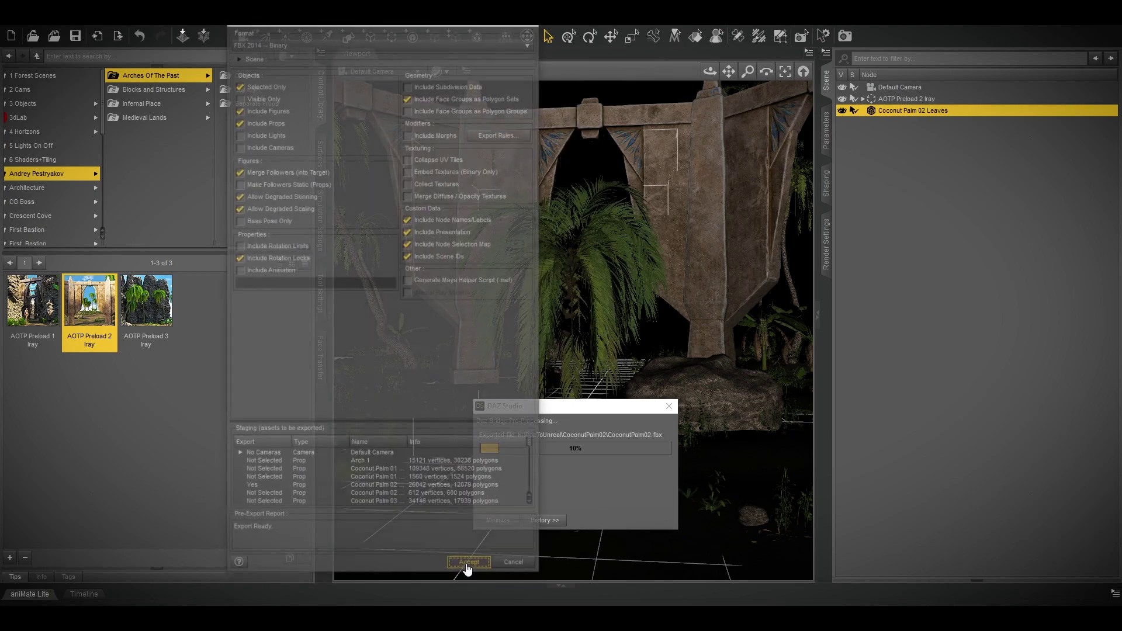
click(467, 564)
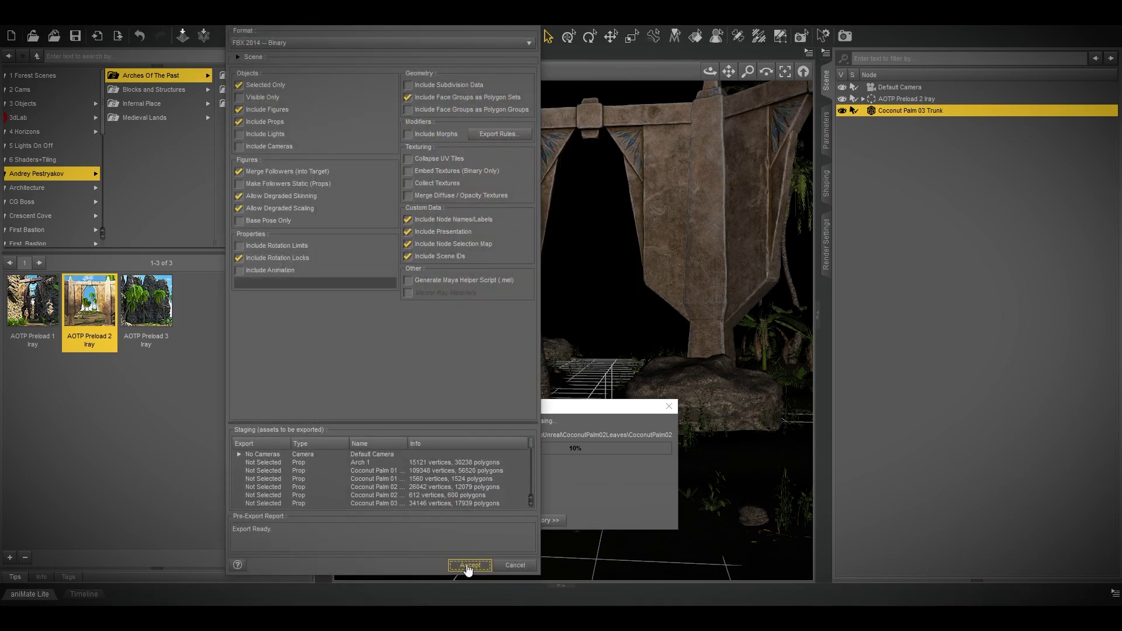
click(468, 566)
click(467, 565)
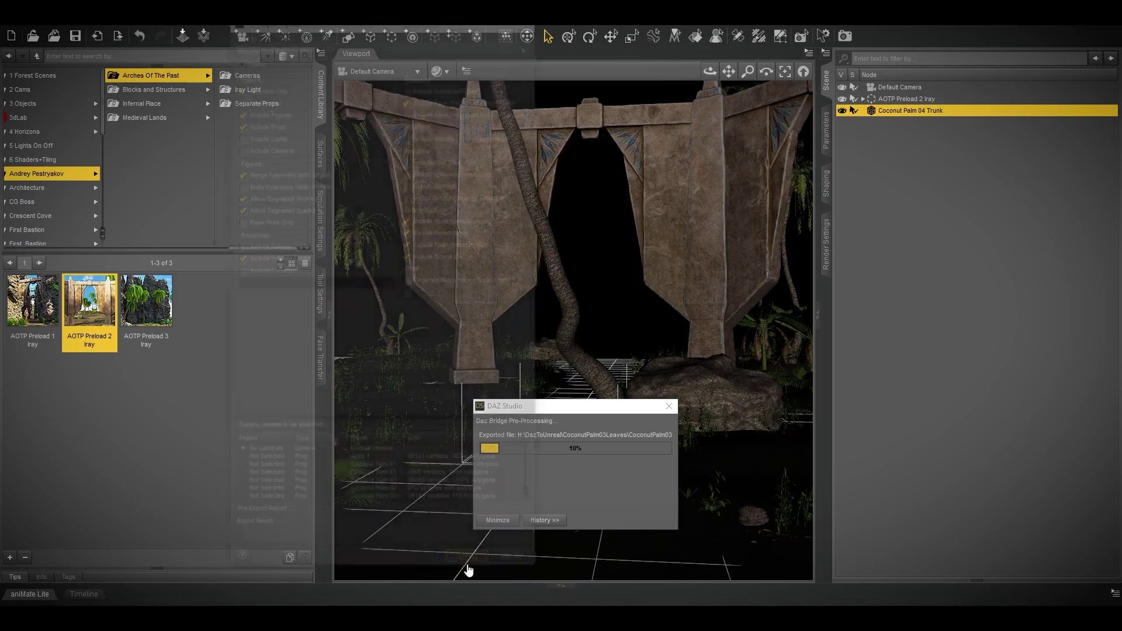
click(469, 564)
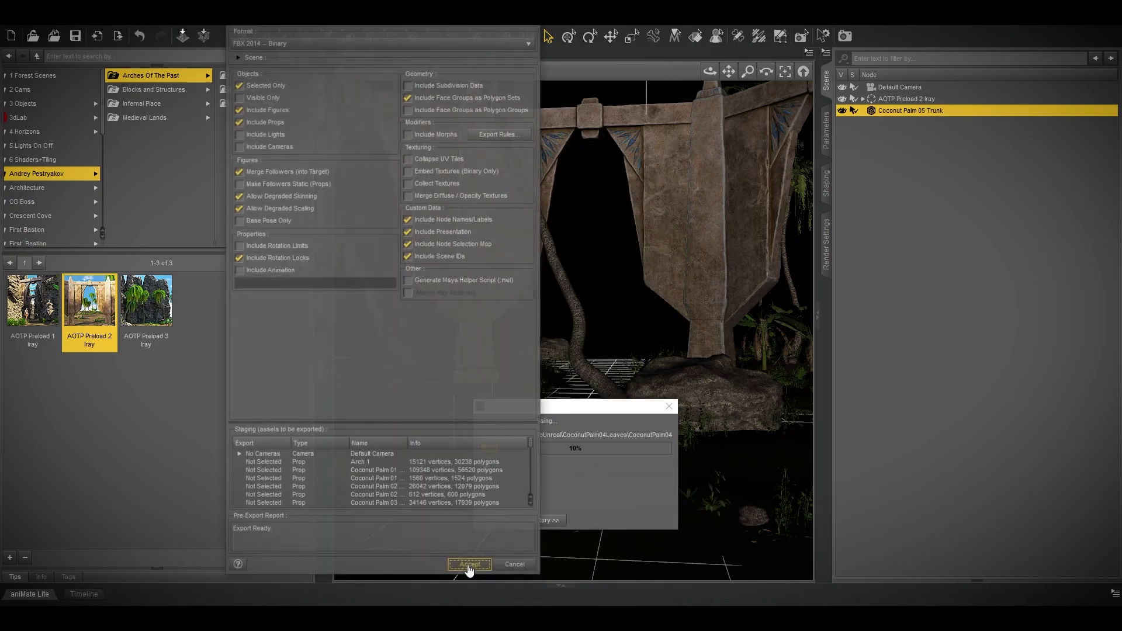
click(469, 564)
click(468, 564)
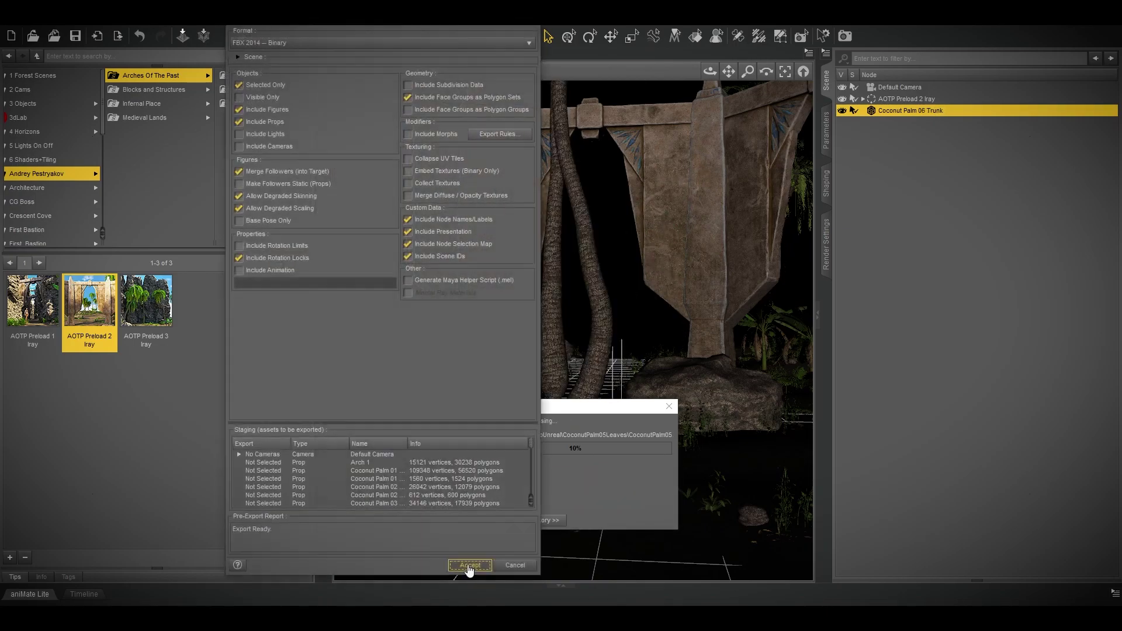
click(468, 565)
click(468, 565)
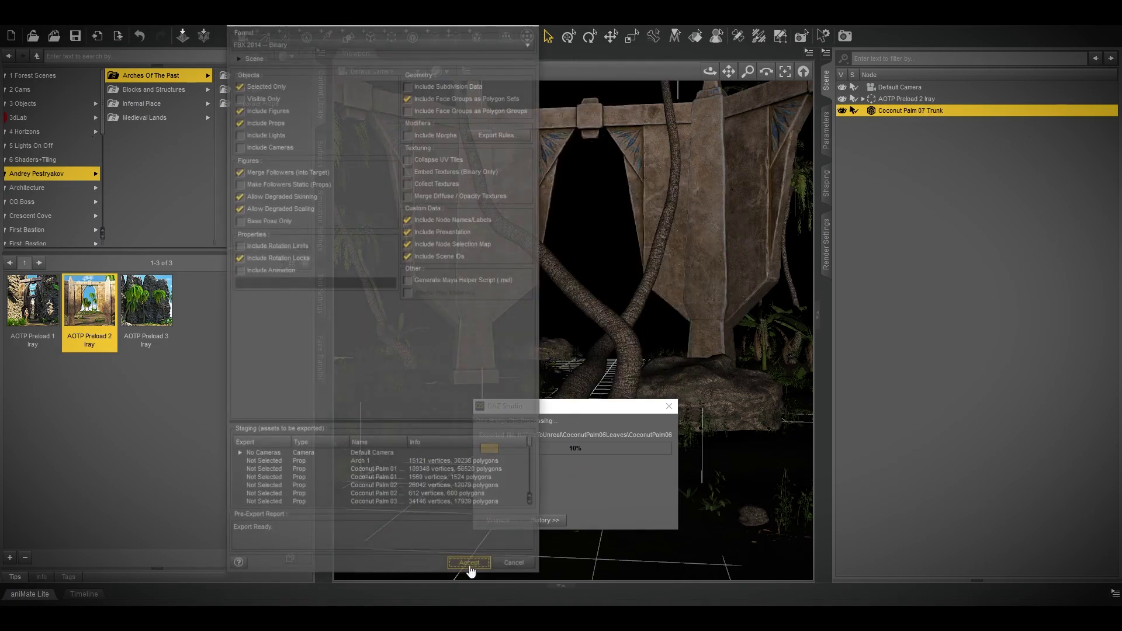
click(469, 564)
click(469, 564)
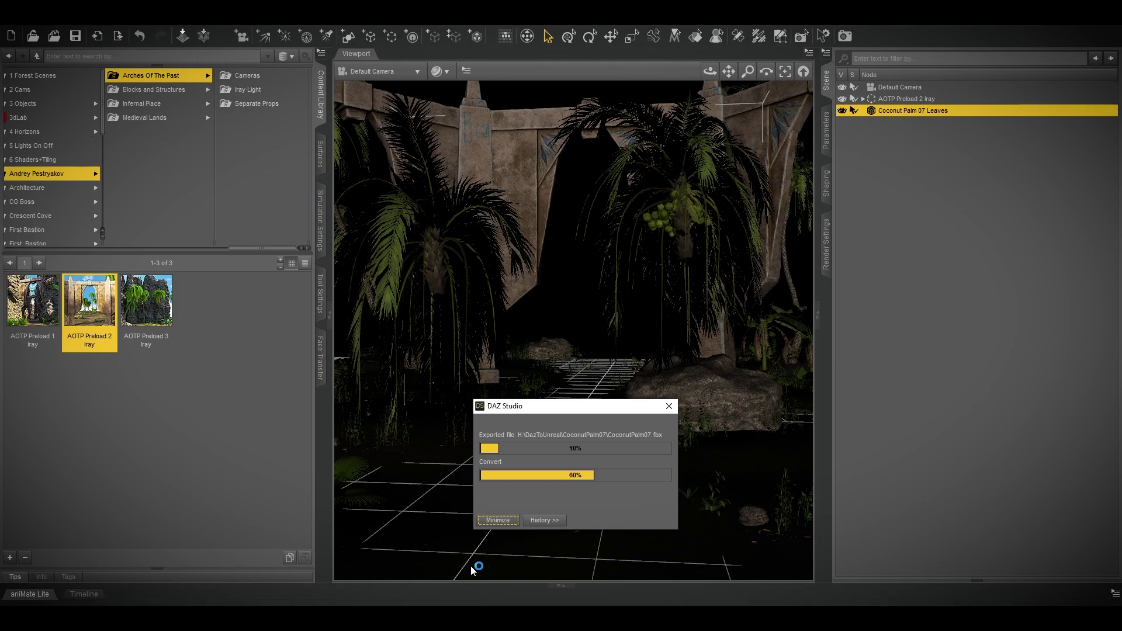
click(461, 567)
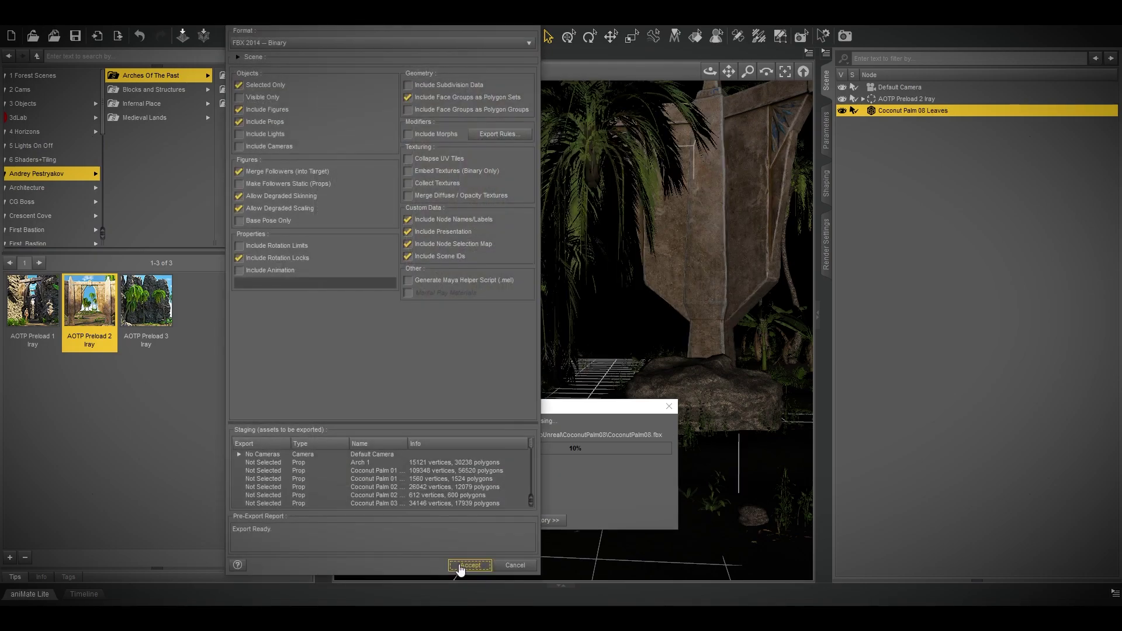
click(460, 568)
click(461, 565)
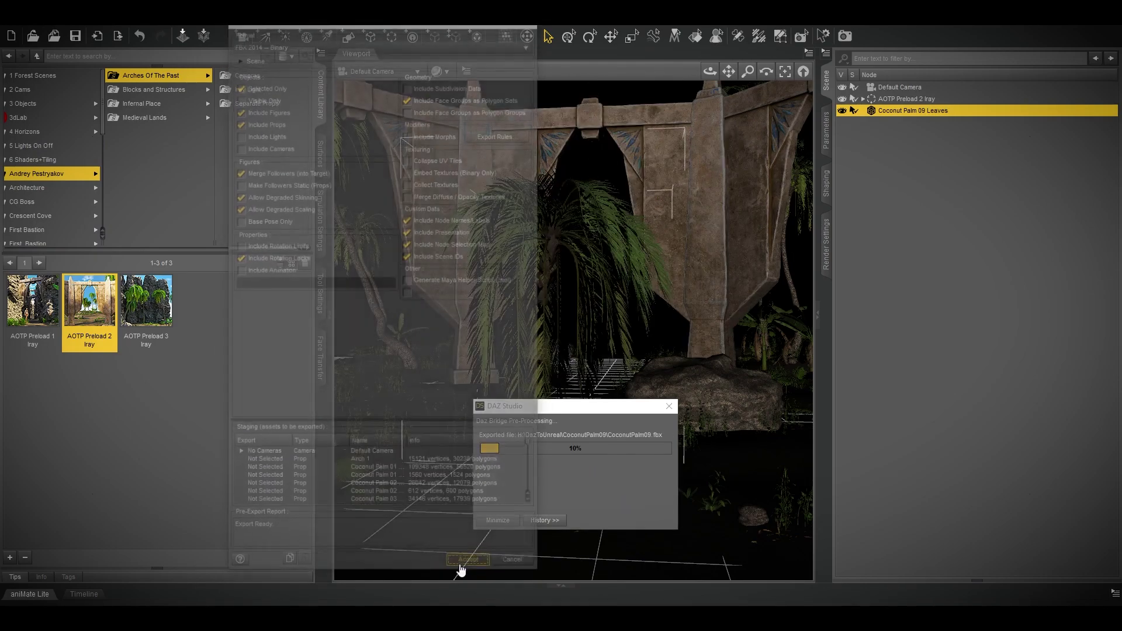
click(461, 566)
click(462, 566)
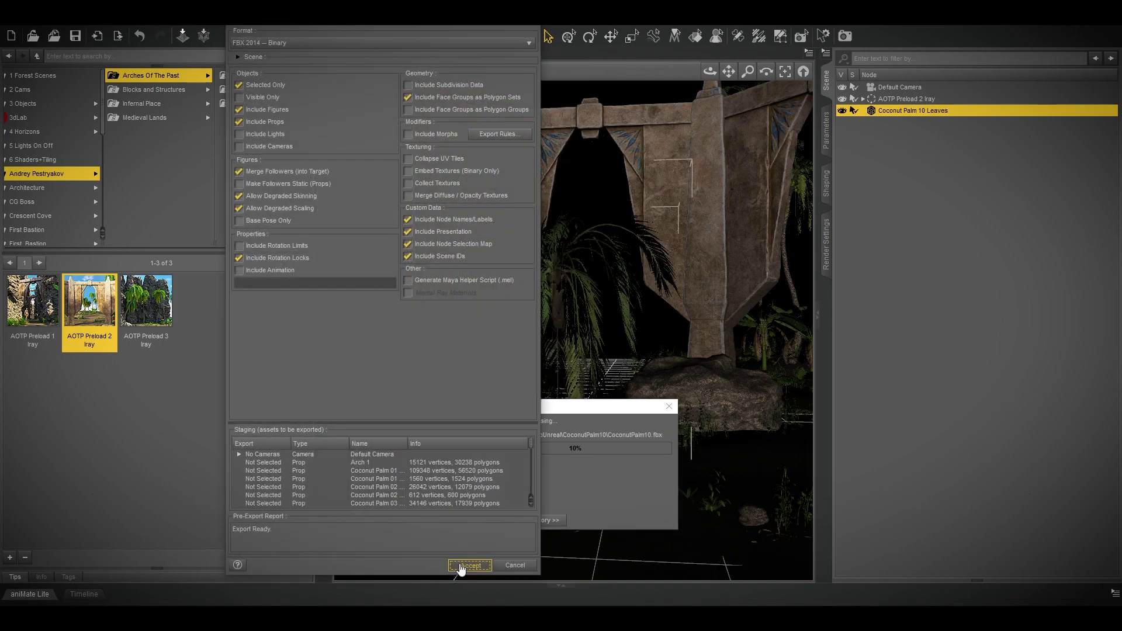
click(461, 565)
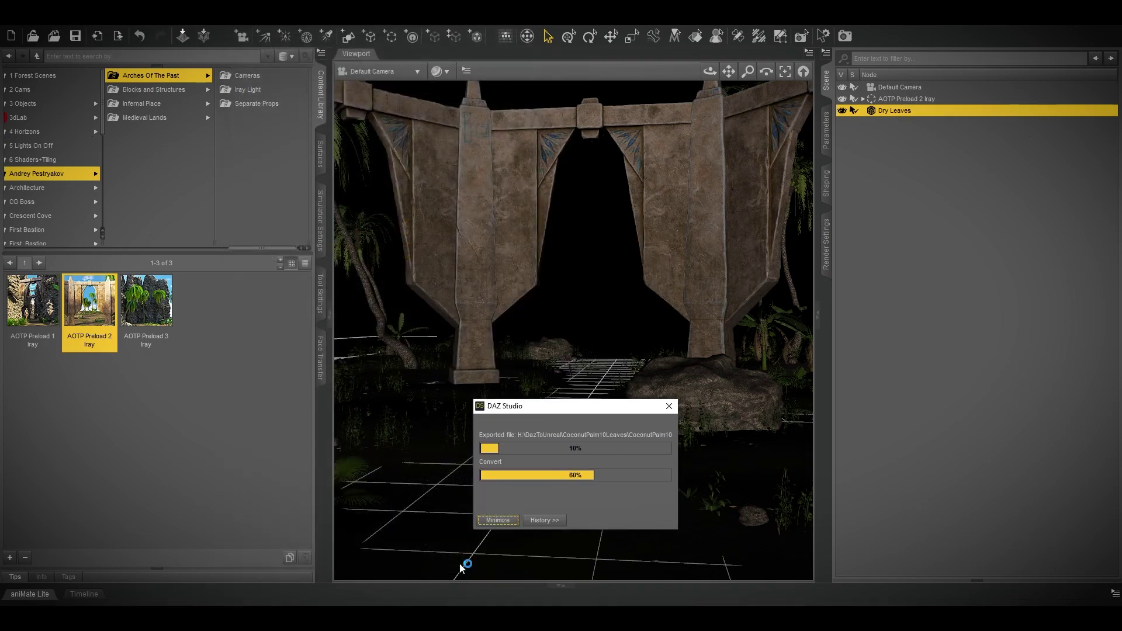
click(469, 568)
click(470, 568)
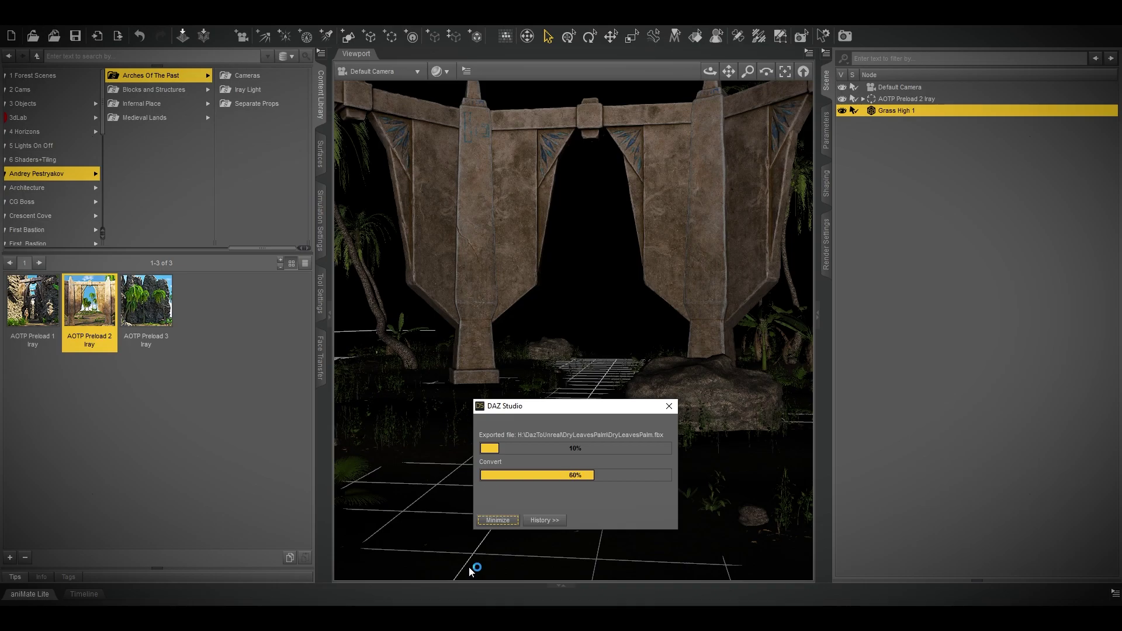
click(469, 568)
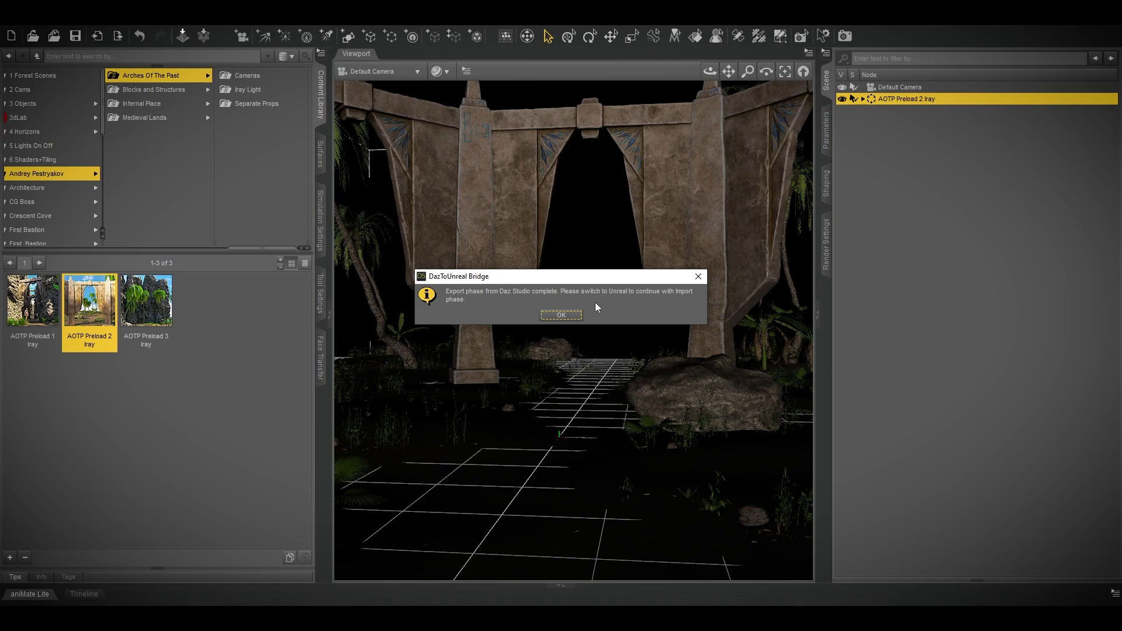
click(561, 316)
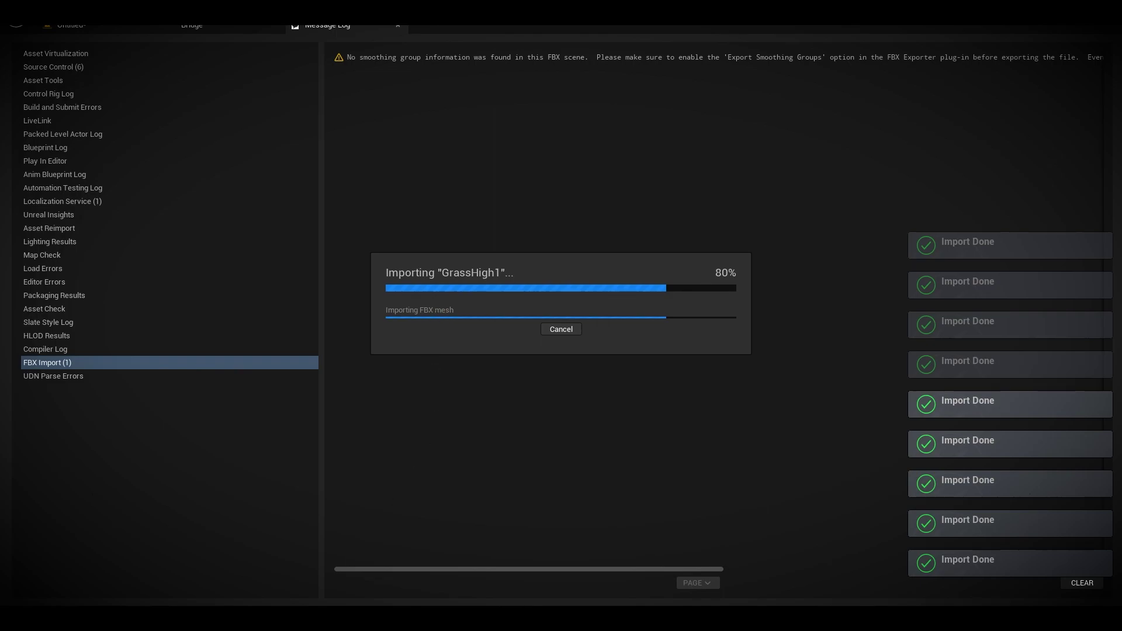
In Unreal Editor, collapse the imported Actor hierarchy in the Outliner and examine the arches, ground and plants around the set
mouse_move(368, 618)
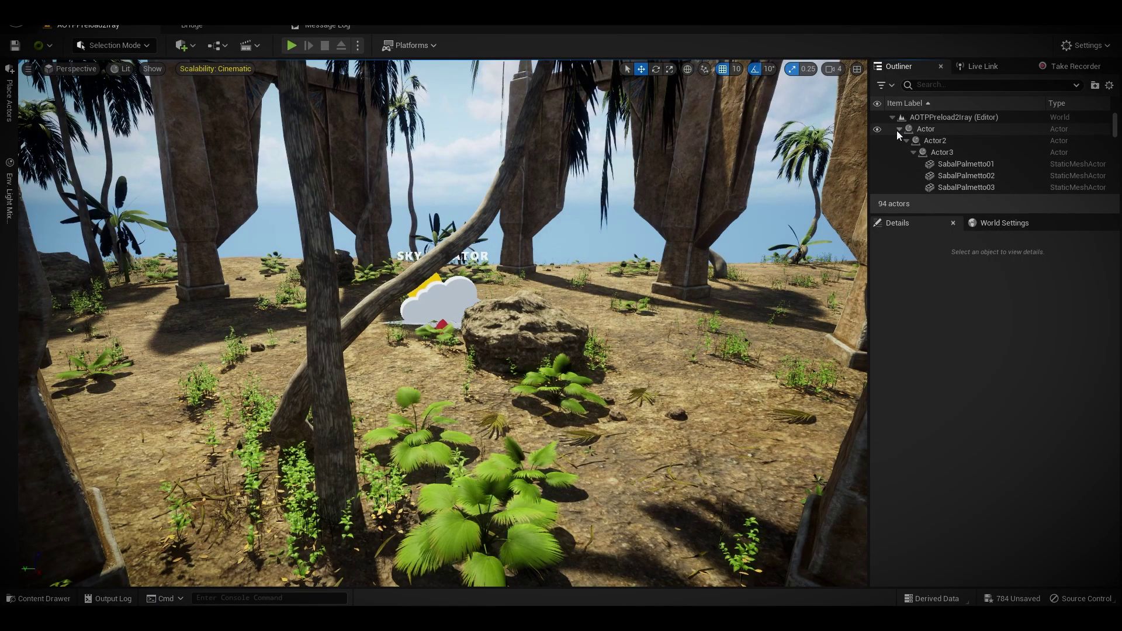
click(898, 130)
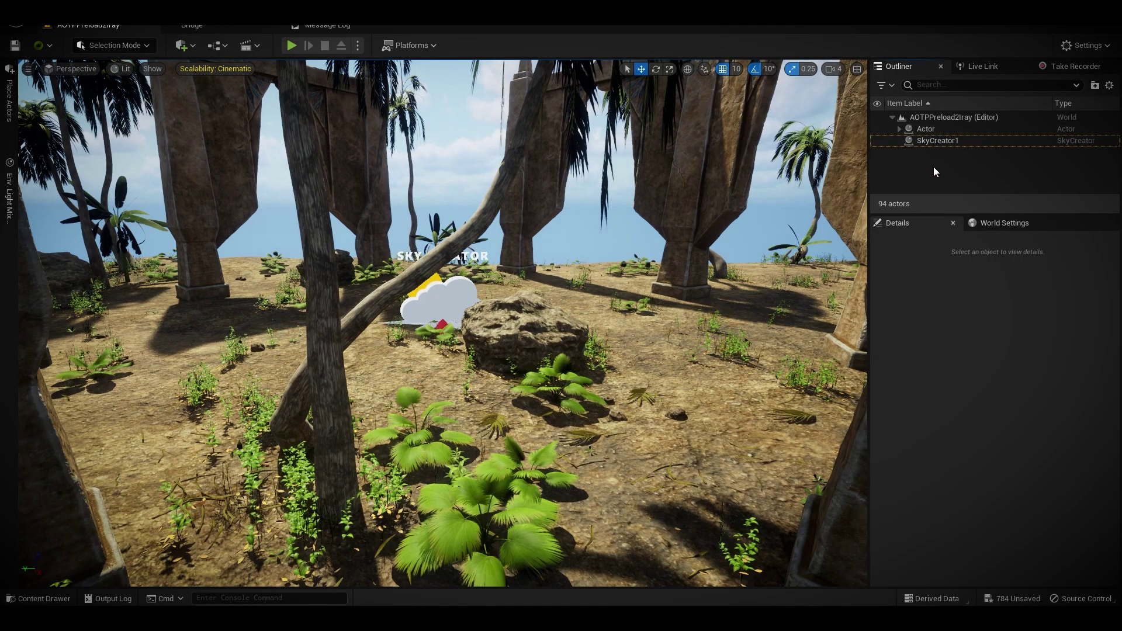
scroll(590, 350, down, 3)
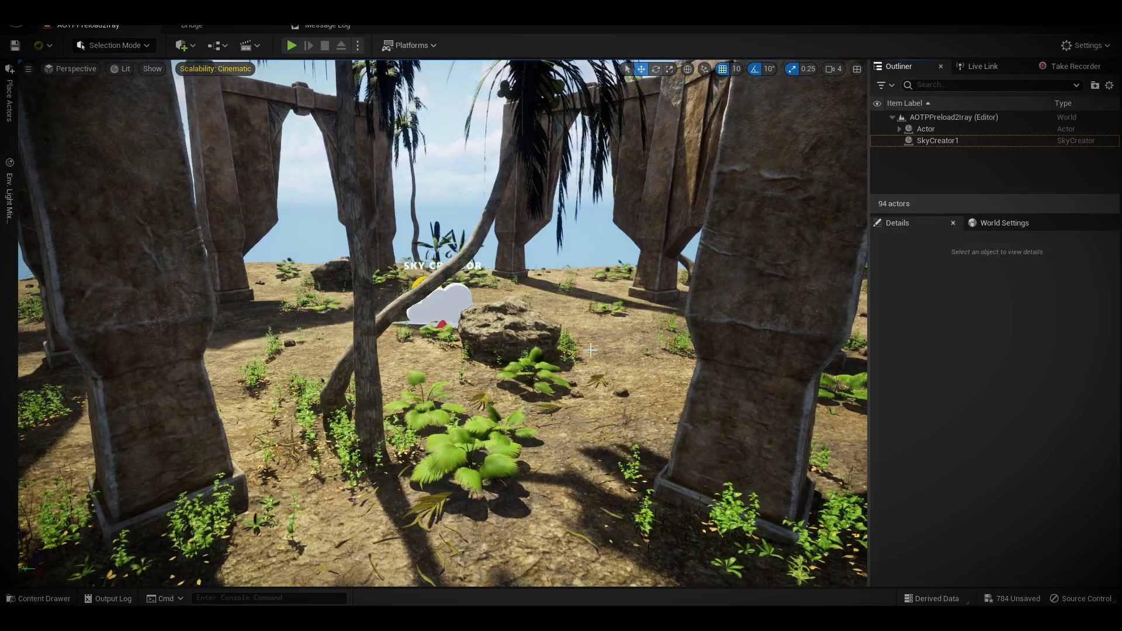
scroll(590, 349, down, 3)
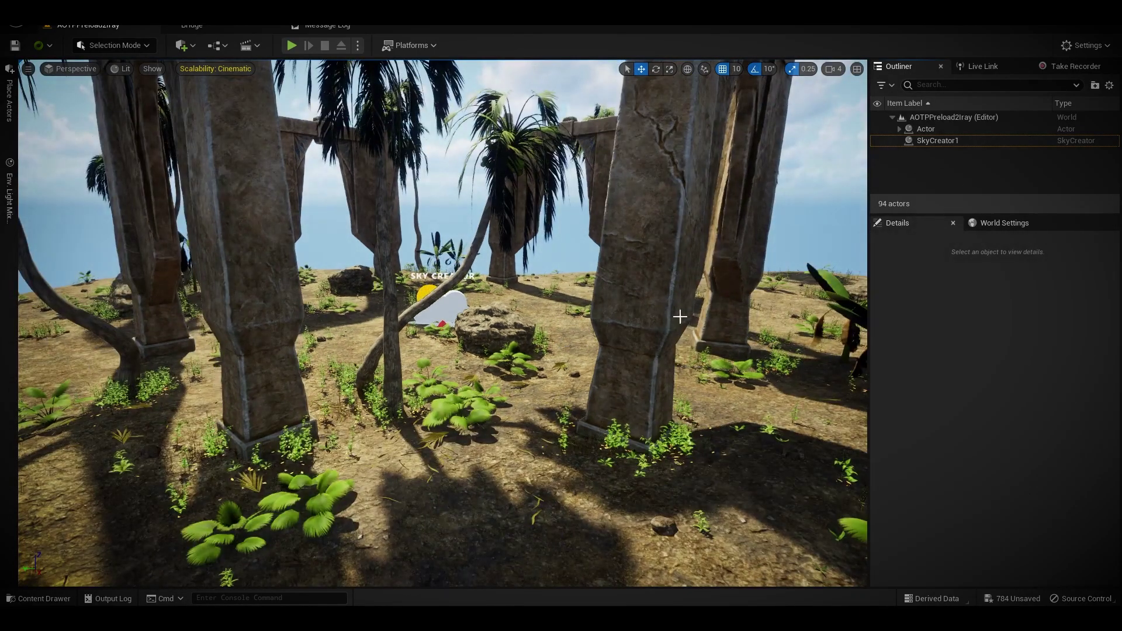
alt+drag(626, 359, 146, 319)
alt+drag(586, 358, 621, 358)
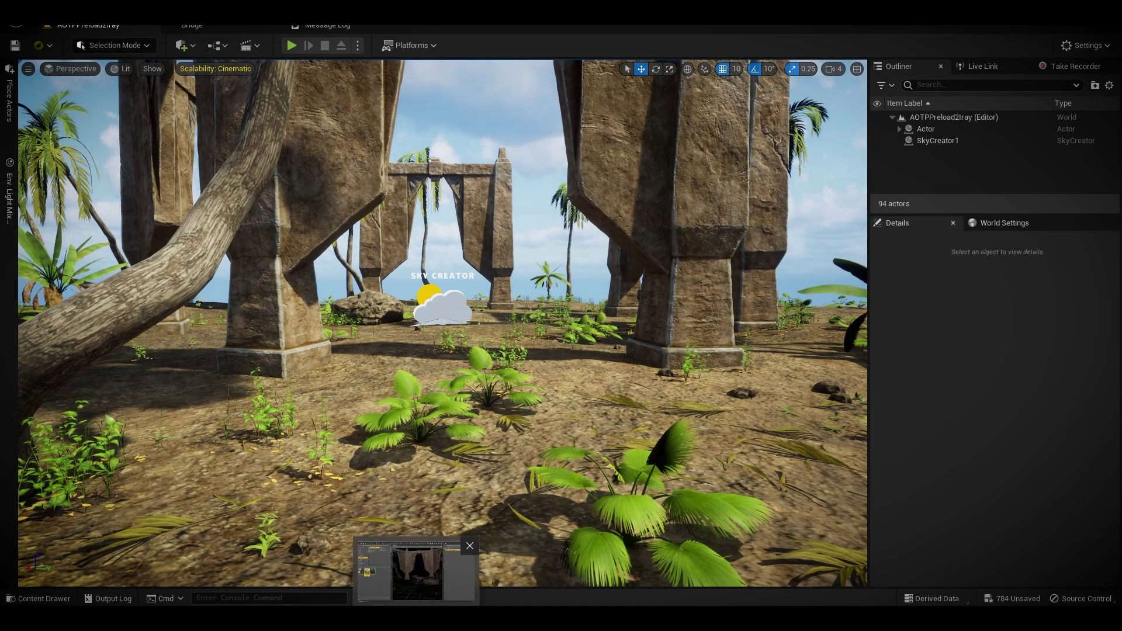
Compare the ground beneath the arches in Daz Studio with the imported environment in Unreal Editor, examining the latter from a distance
click(416, 570)
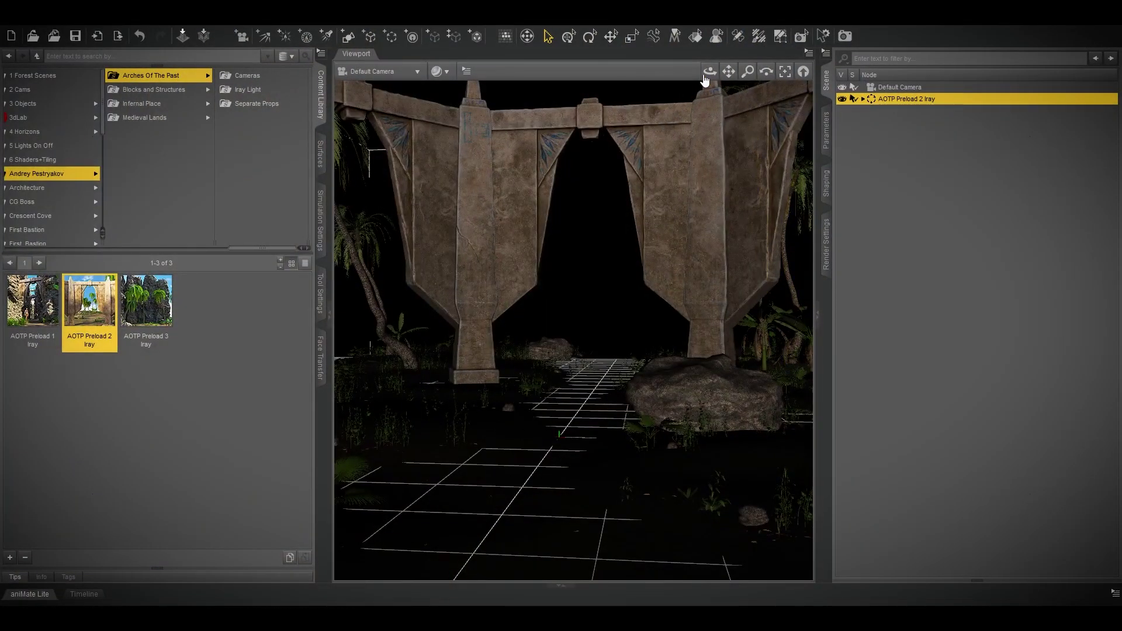
mouse_move(706, 76)
mouse_down()
mouse_move(707, 117)
mouse_move(706, 88)
mouse_up()
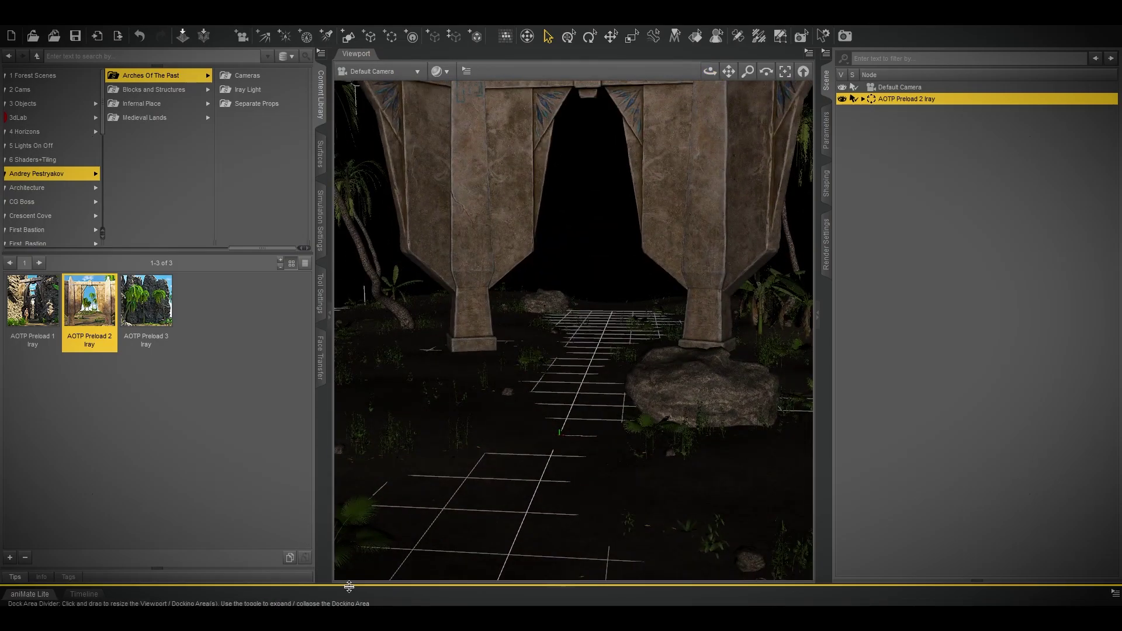
click(350, 616)
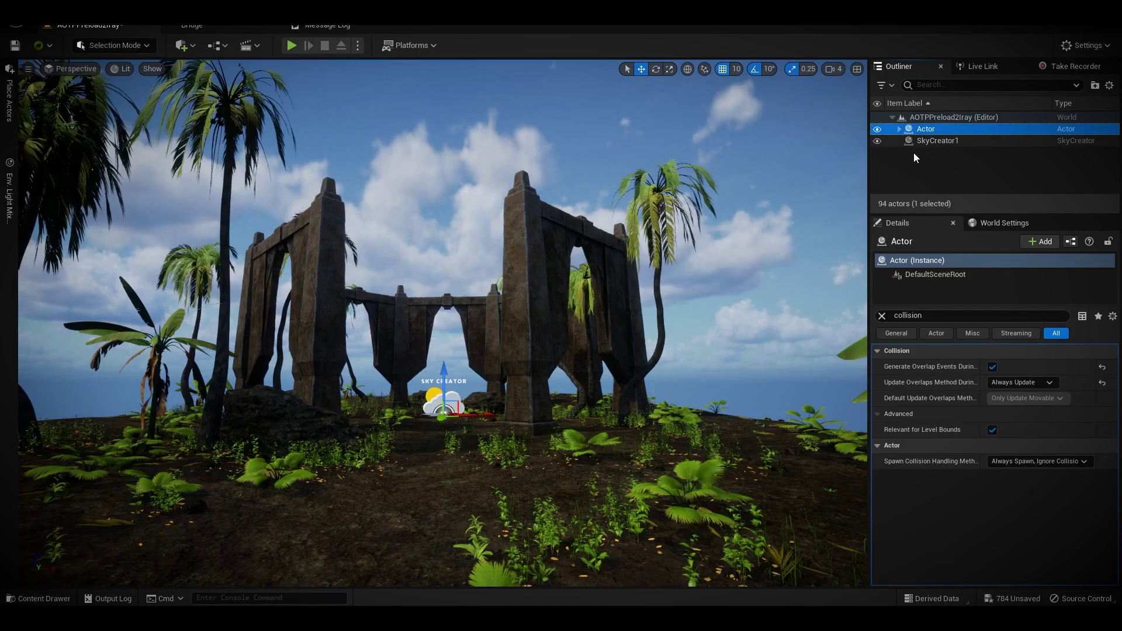
click(943, 167)
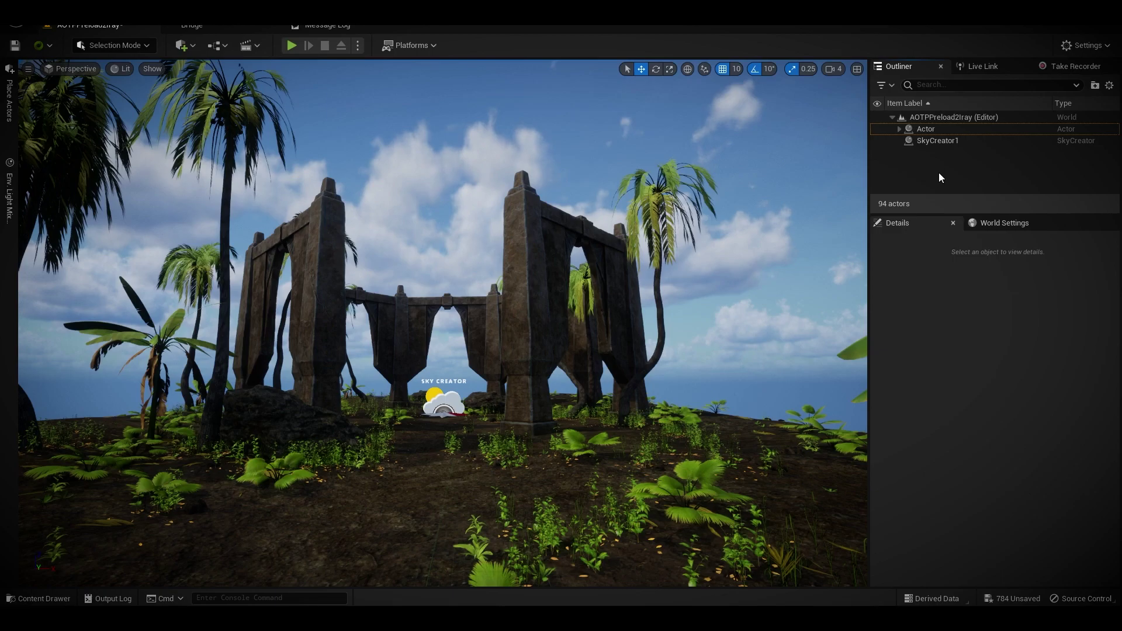
middle_drag(673, 398, 646, 400)
middle_drag(712, 338, 706, 338)
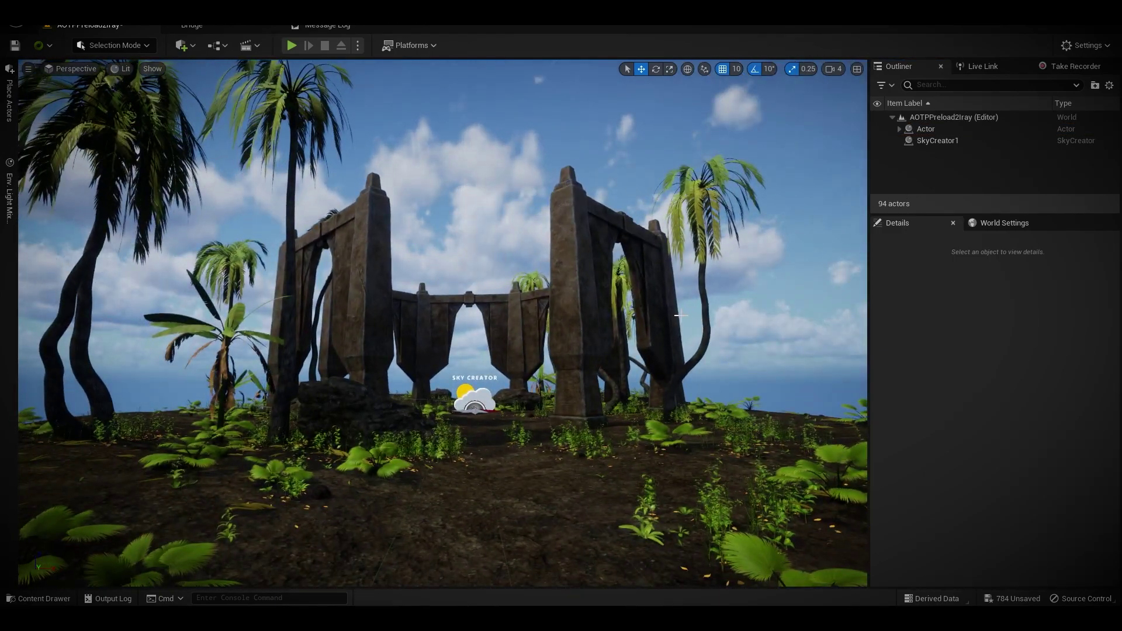
mouse_move(679, 316)
right_down()
mouse_move(654, 322)
mouse_move(680, 319)
right_up()
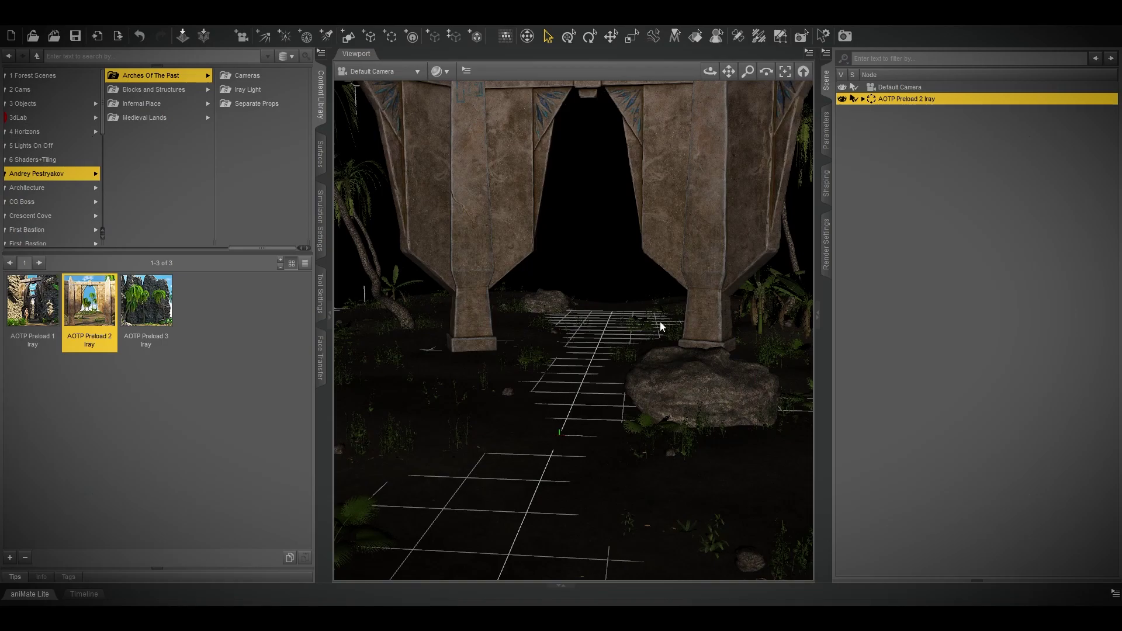
Switch to Daz Studio, frame the whole AOTP Preload 2 Iray set and orbit around it
click(784, 72)
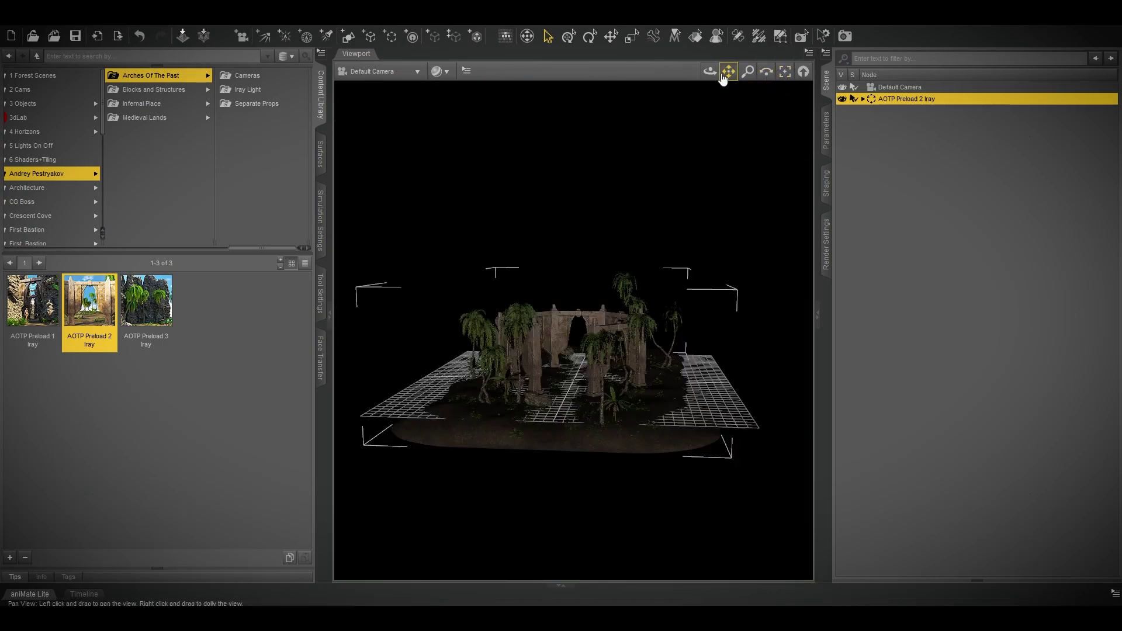
drag(709, 71, 712, 72)
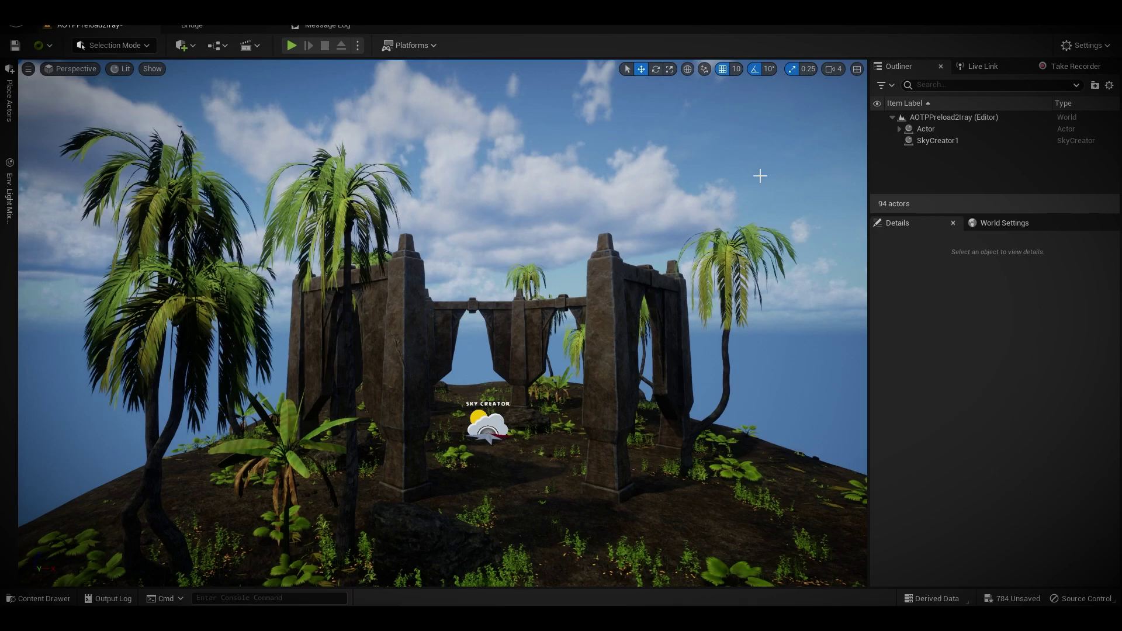
mouse_move(760, 176)
alt+mouse_down()
mouse_move(731, 245)
mouse_move(701, 181)
mouse_move(794, 164)
mouse_move(767, 170)
alt+mouse_up()
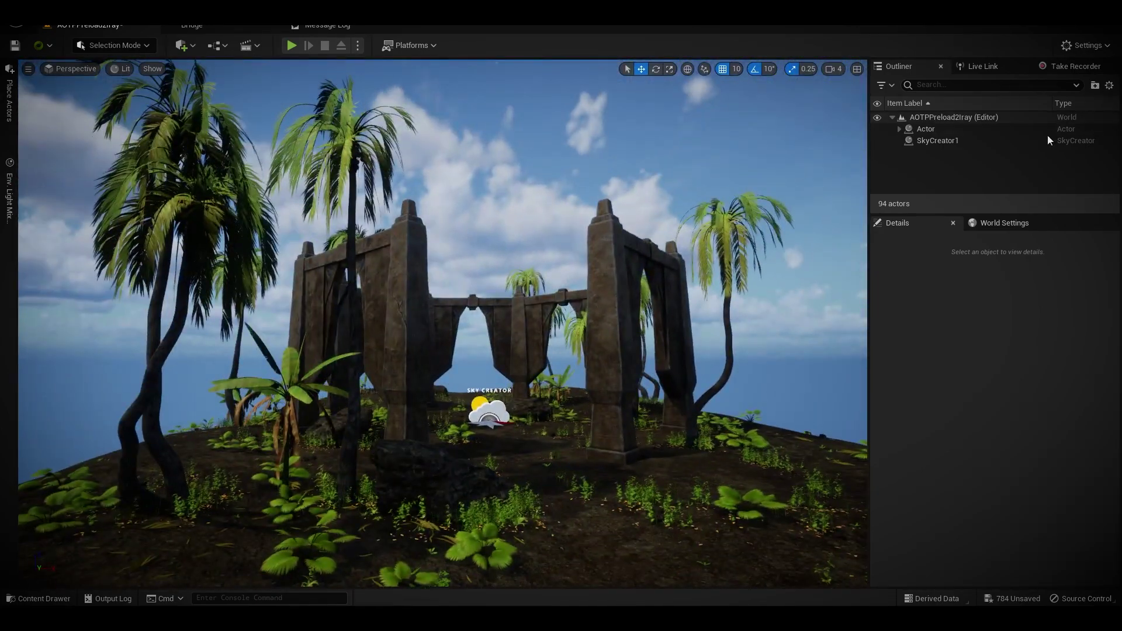
In Unreal Editor, select the SkyCreator1 actor and clear the "collision" search filter from its details
click(973, 143)
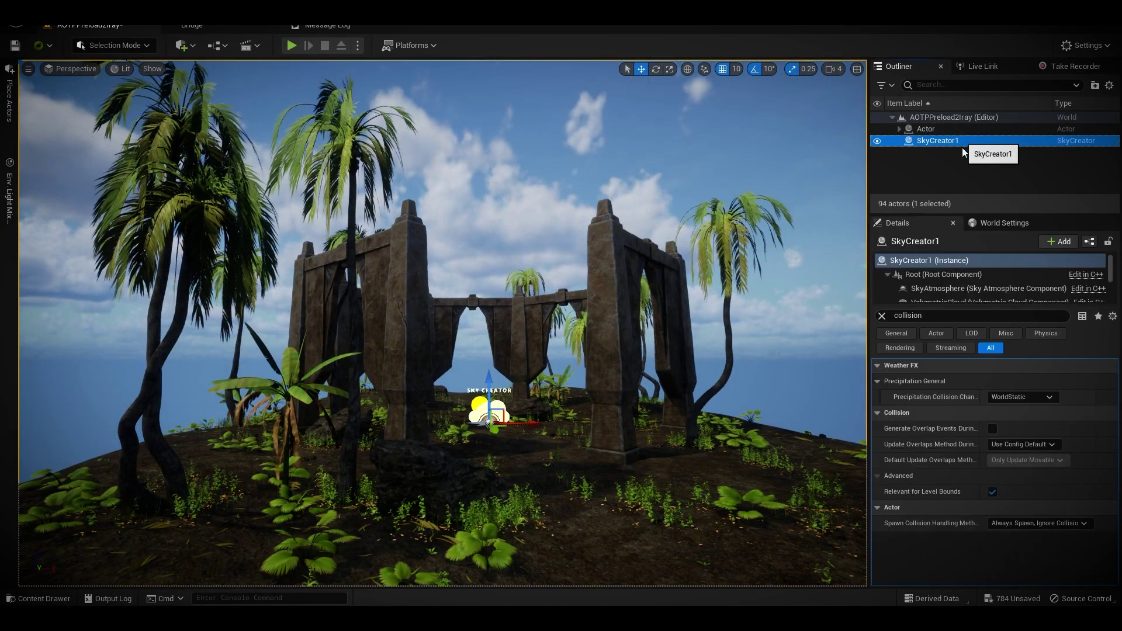
click(1037, 445)
click(1037, 445)
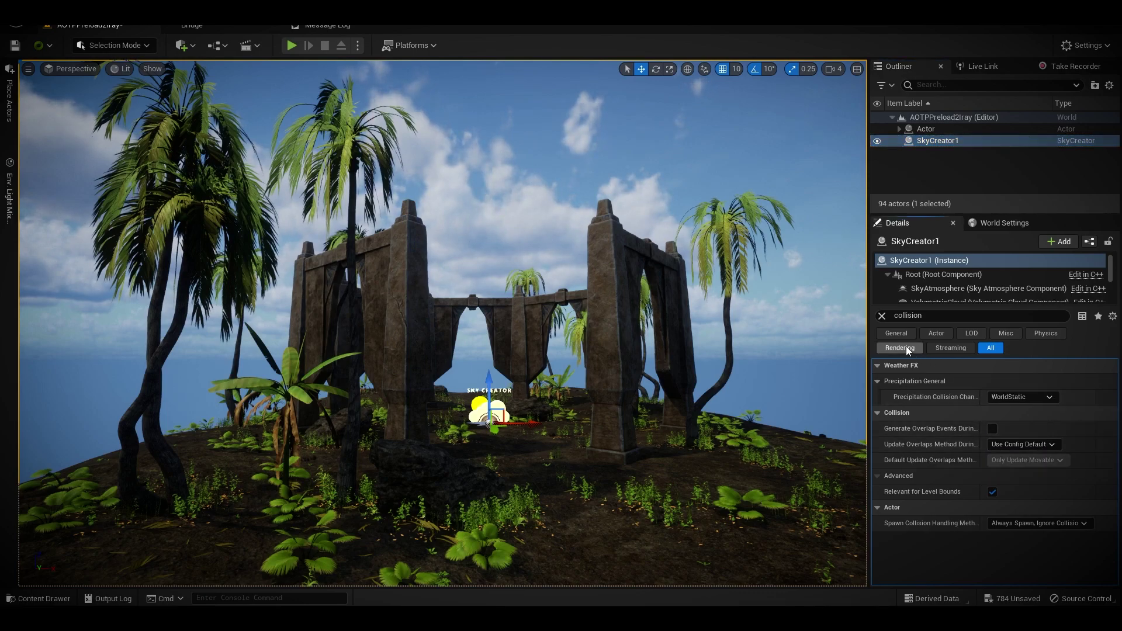
click(881, 316)
Make engine and plugin content available in the asset picker for SkyCreator1's Editor Weather Preset
click(1068, 509)
click(1069, 518)
click(1069, 514)
click(1110, 328)
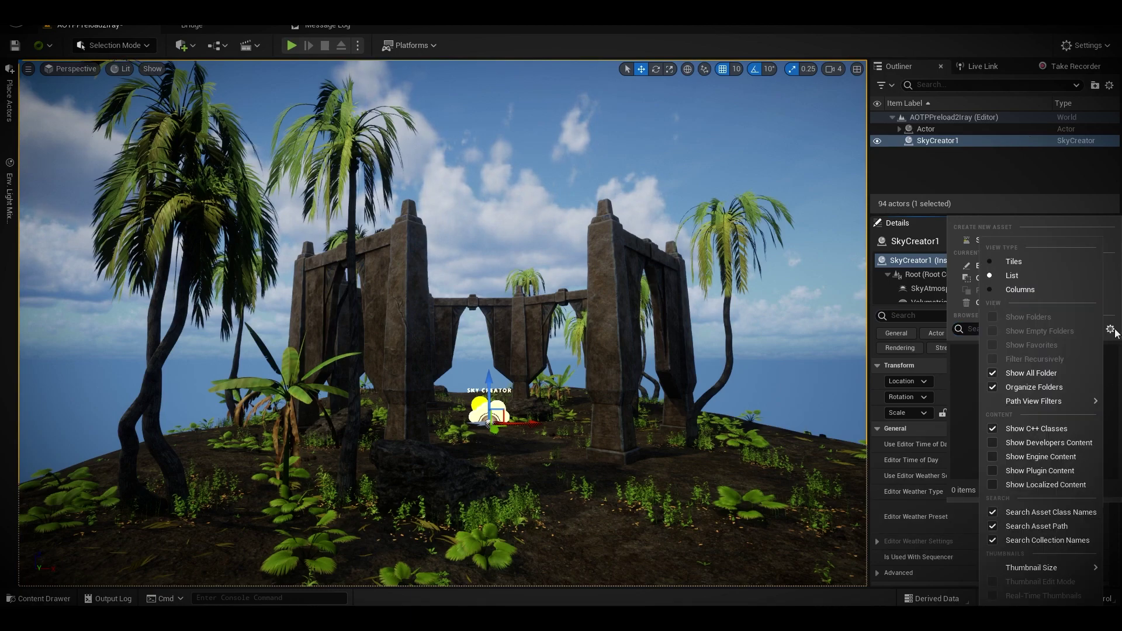
click(993, 457)
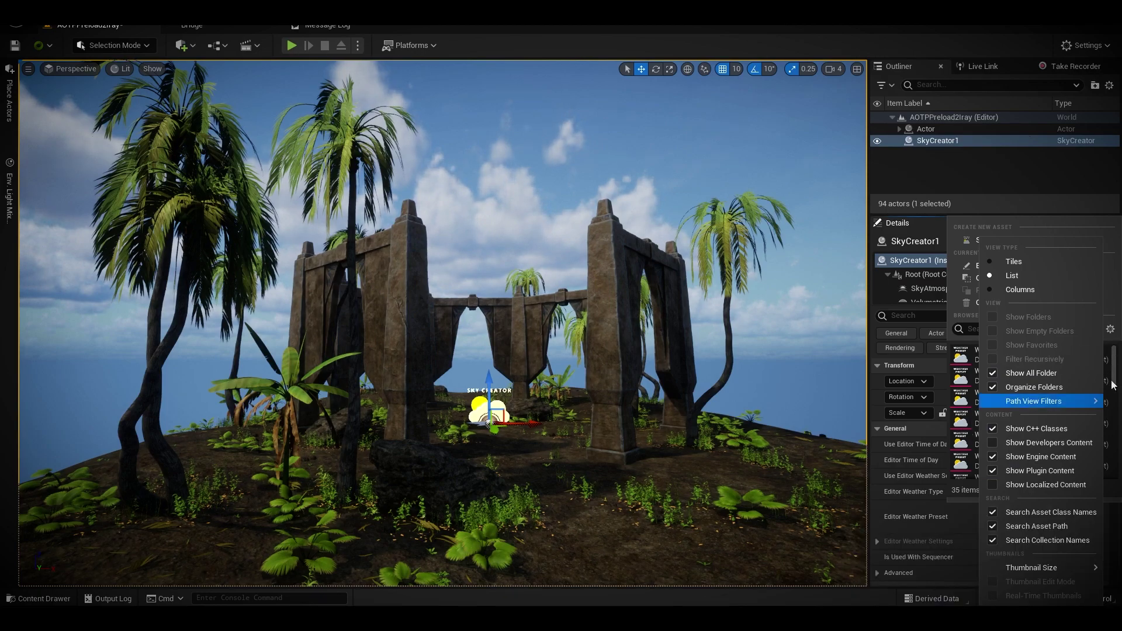
click(1095, 217)
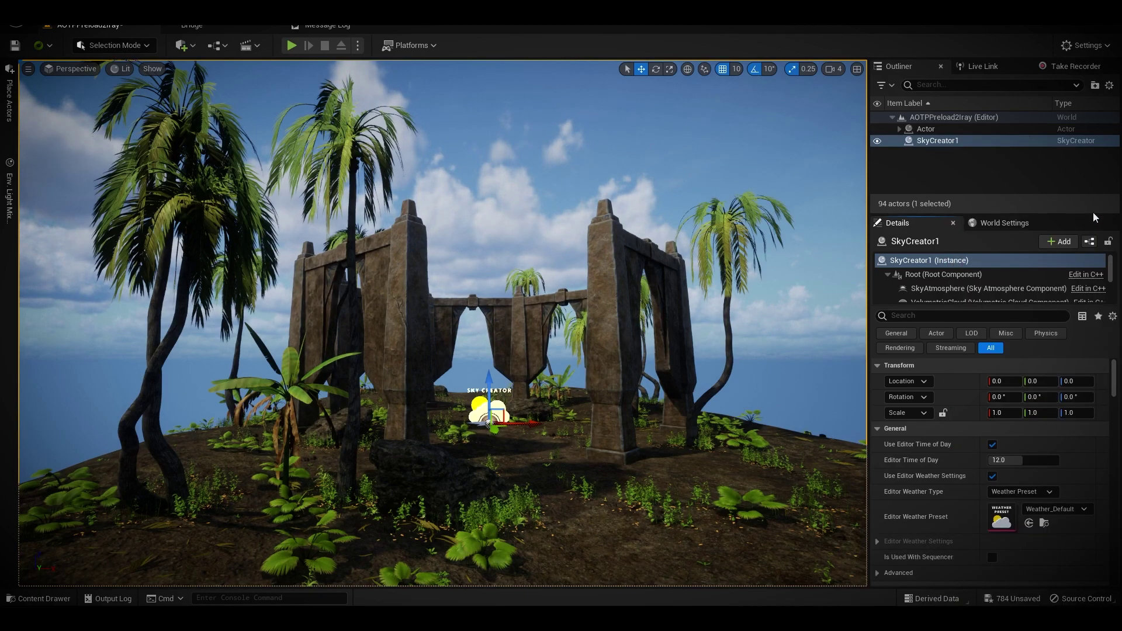
Try the fog weather presets on SkyCreator1 in turn: Weather_Fog_01, Weather_Fog_02, Weather_Fog_03 and Weather_Fog_04
click(1056, 509)
click(1050, 443)
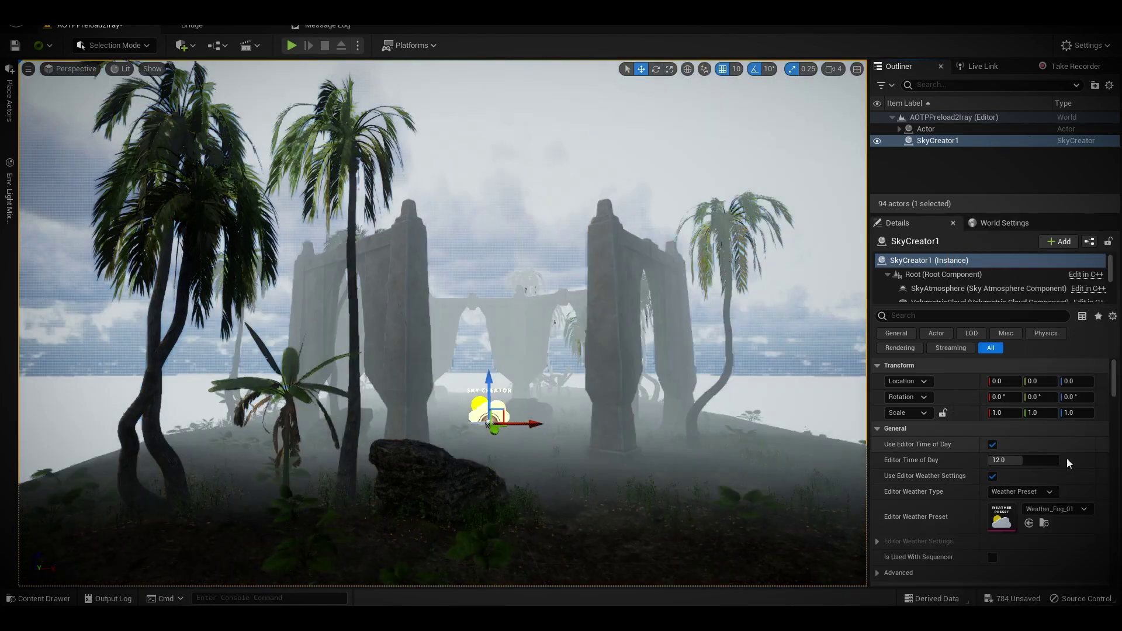
click(1065, 514)
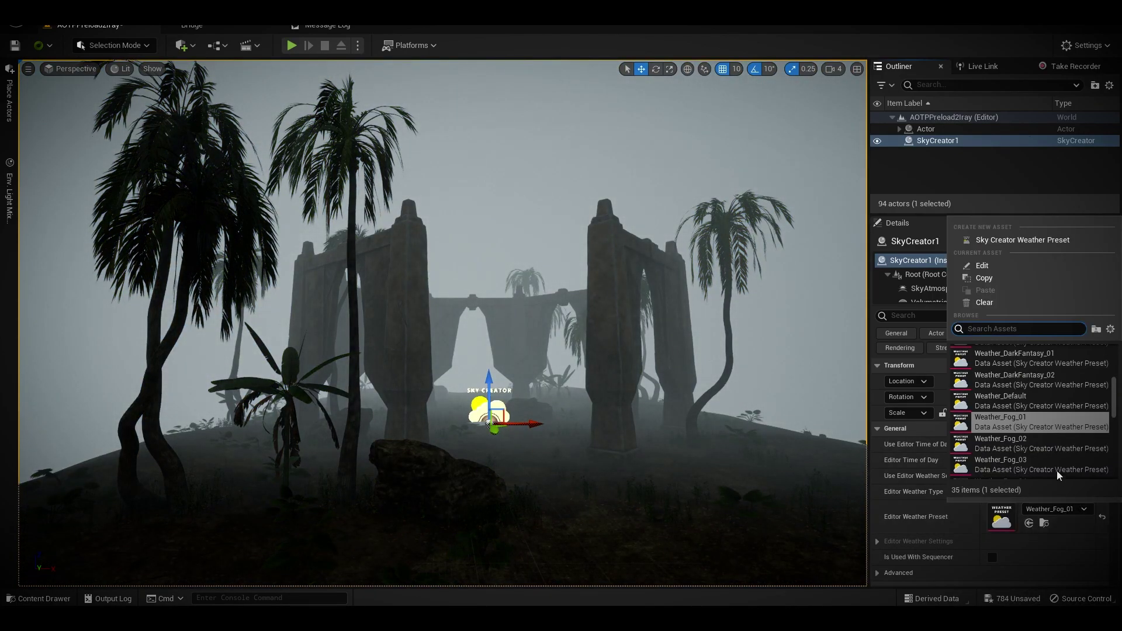
click(1053, 444)
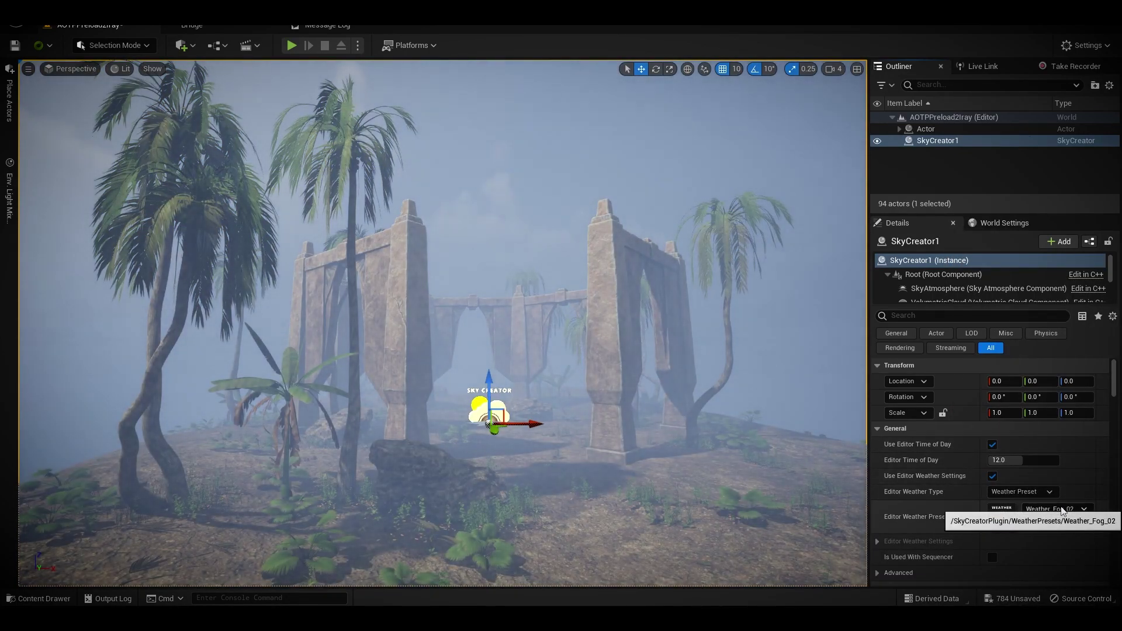
click(1061, 508)
click(1061, 454)
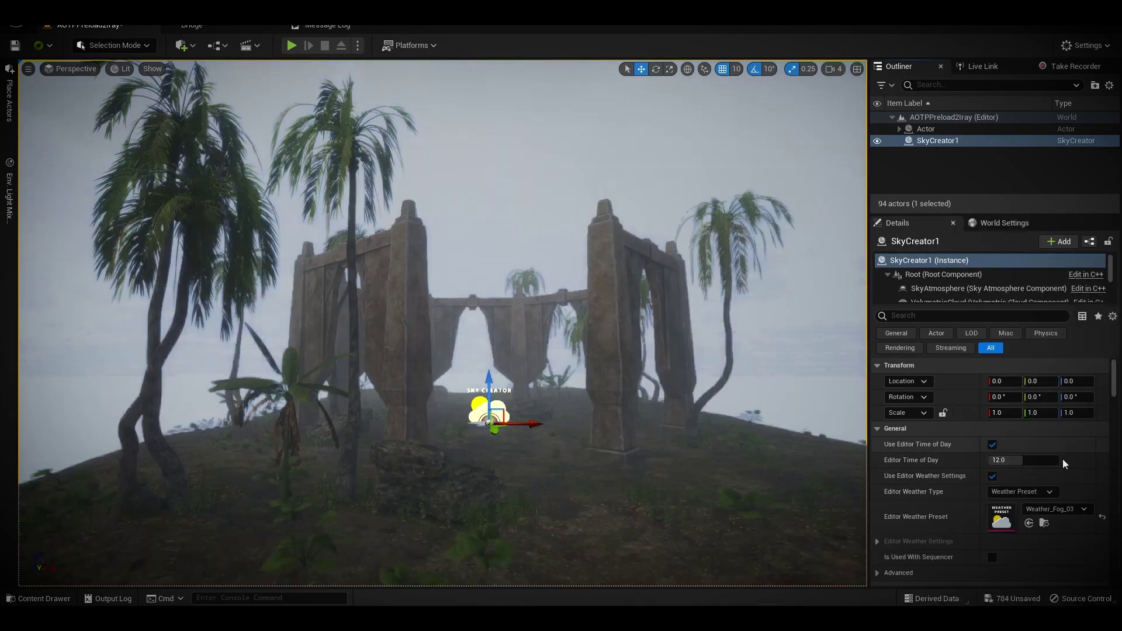
click(1063, 512)
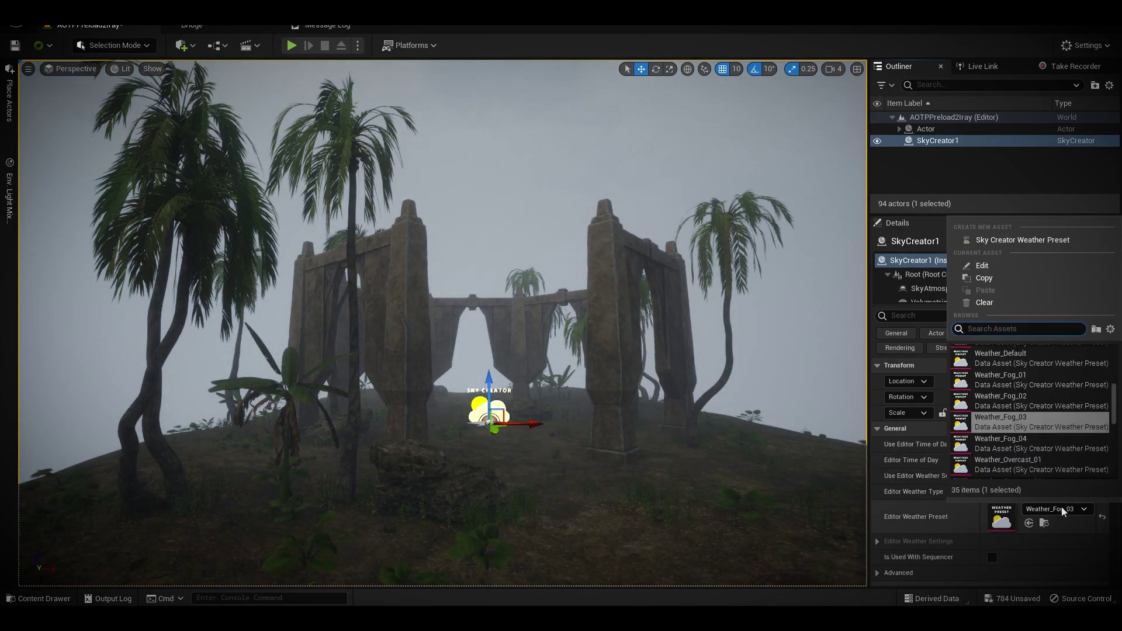
click(1049, 444)
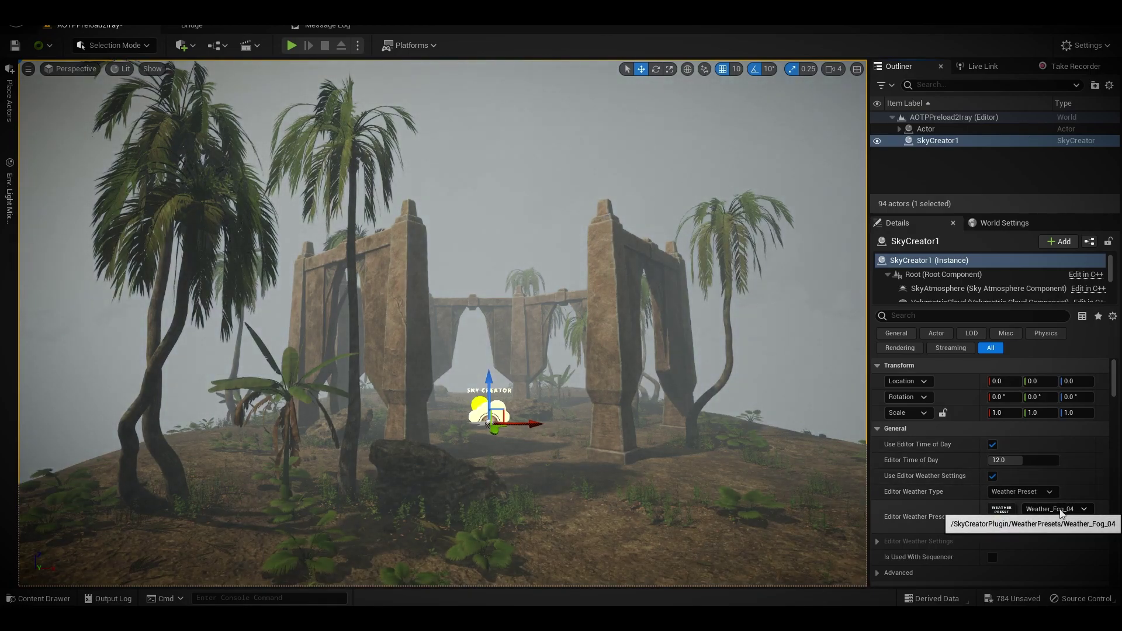
Try the Weather_Cloudy_06, Weather_DarkFantasy_01, Weather_DarkFantasy_02 and Weather_Clear_01 presets on the sky
click(1056, 507)
scroll(1054, 442, up, 3)
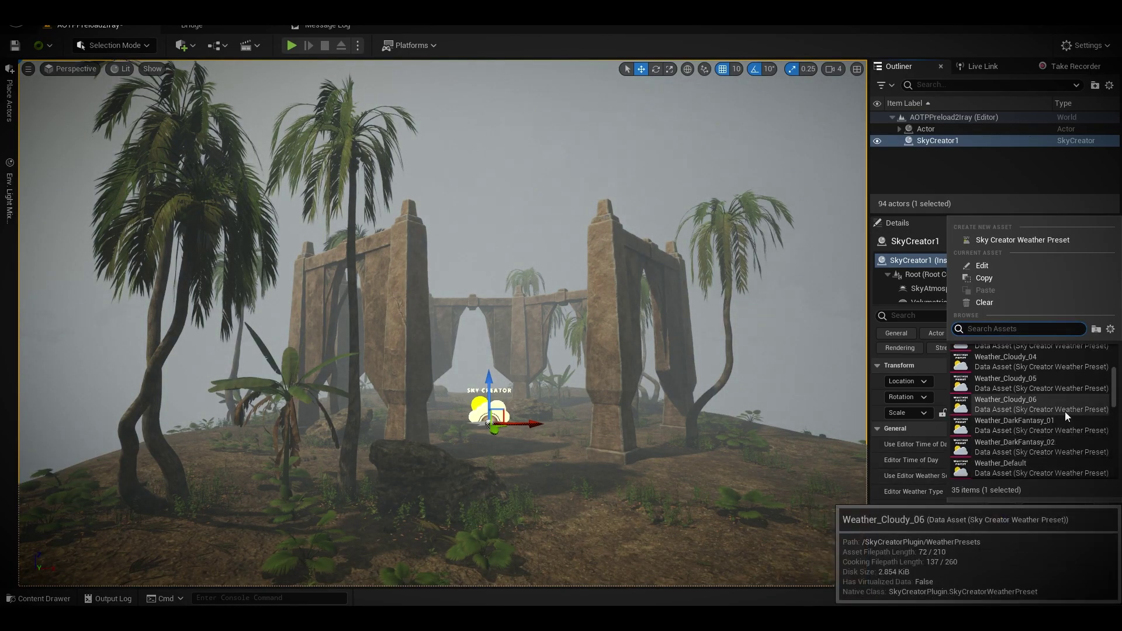
click(1065, 411)
click(1056, 509)
click(1062, 450)
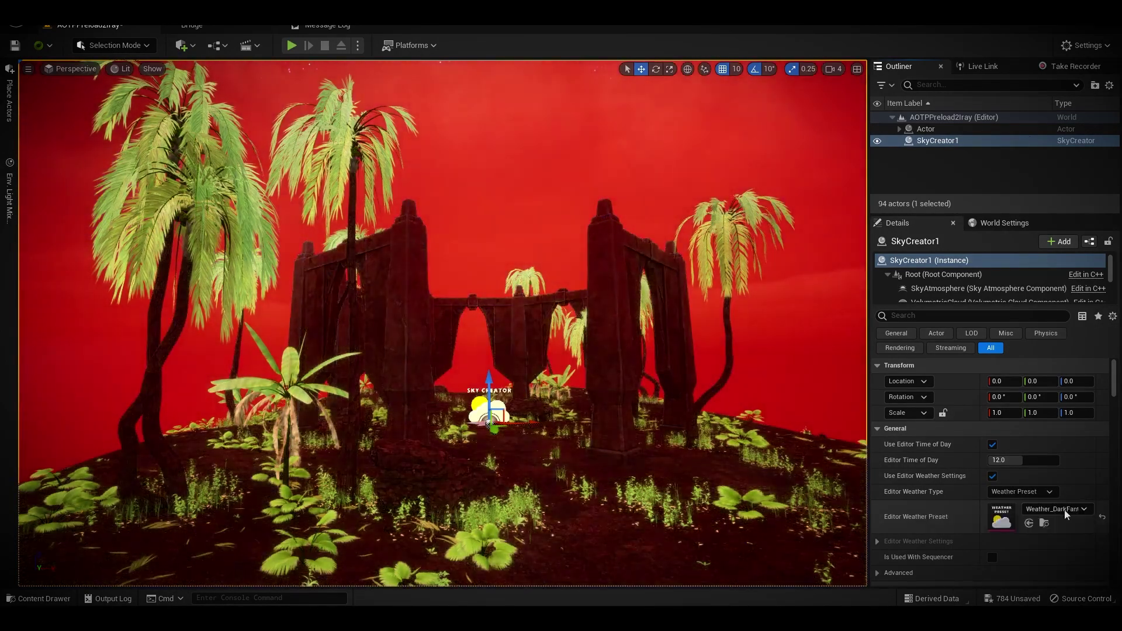
click(1064, 510)
click(1043, 443)
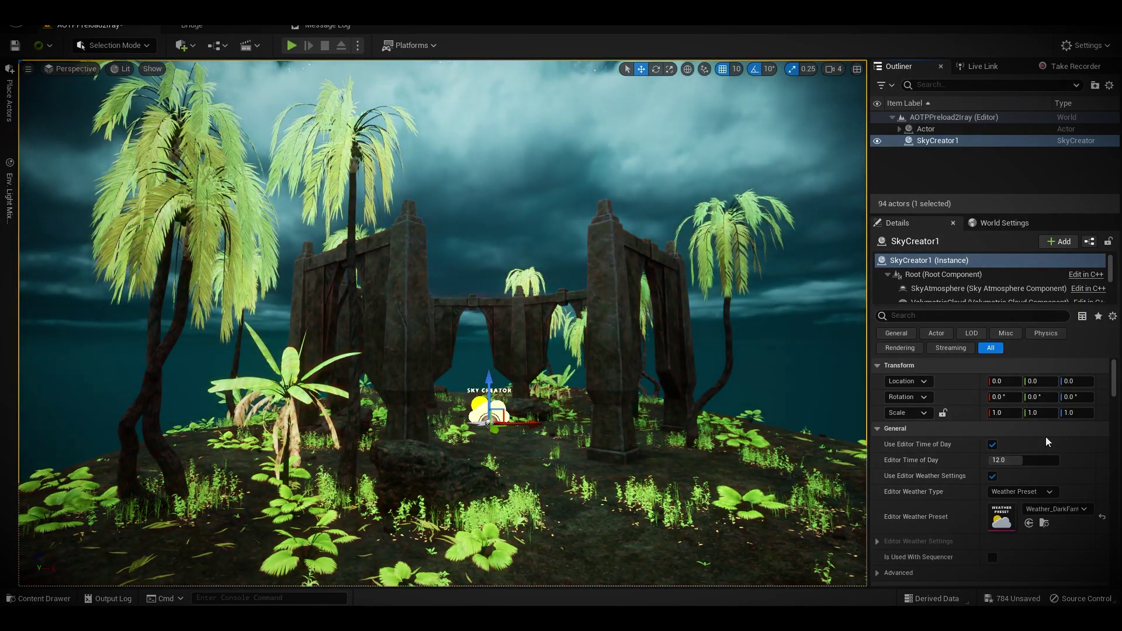
alt+drag(766, 378, 855, 404)
click(1083, 508)
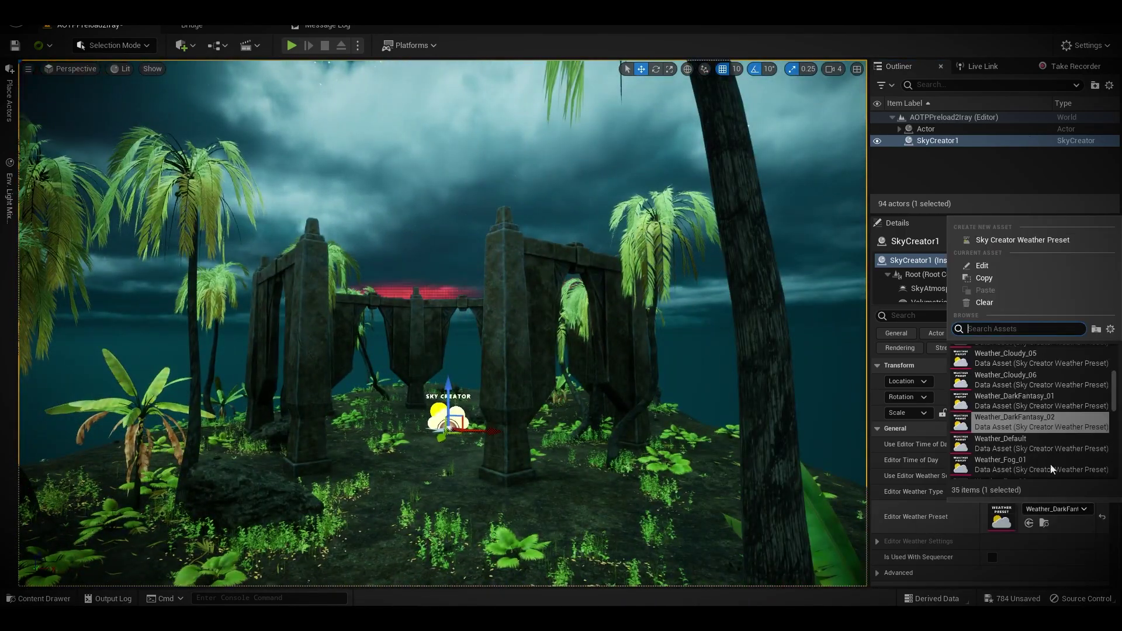
click(1040, 357)
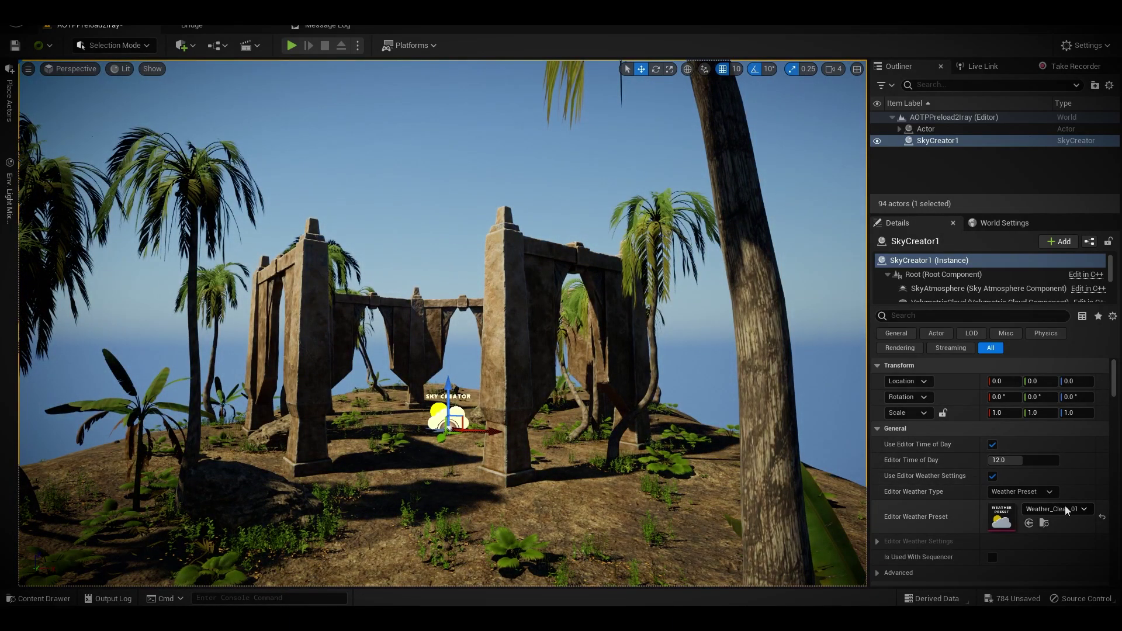
Set SkyCreator1's Editor Weather Preset to Weather_Clear_03 and examine the stone arches up close
click(1064, 505)
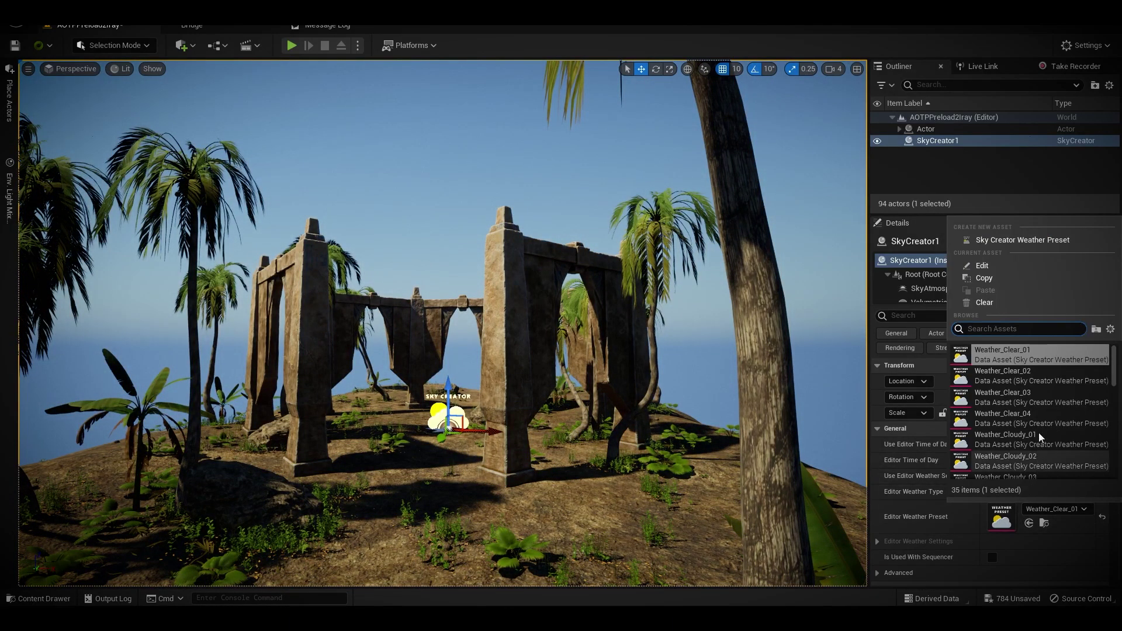
click(1044, 403)
middle_drag(583, 400, 544, 395)
scroll(537, 373, up, 3)
scroll(536, 373, up, 2)
mouse_move(544, 395)
alt+mouse_down()
mouse_move(529, 414)
mouse_move(546, 399)
alt+mouse_up()
drag(544, 339, 571, 310)
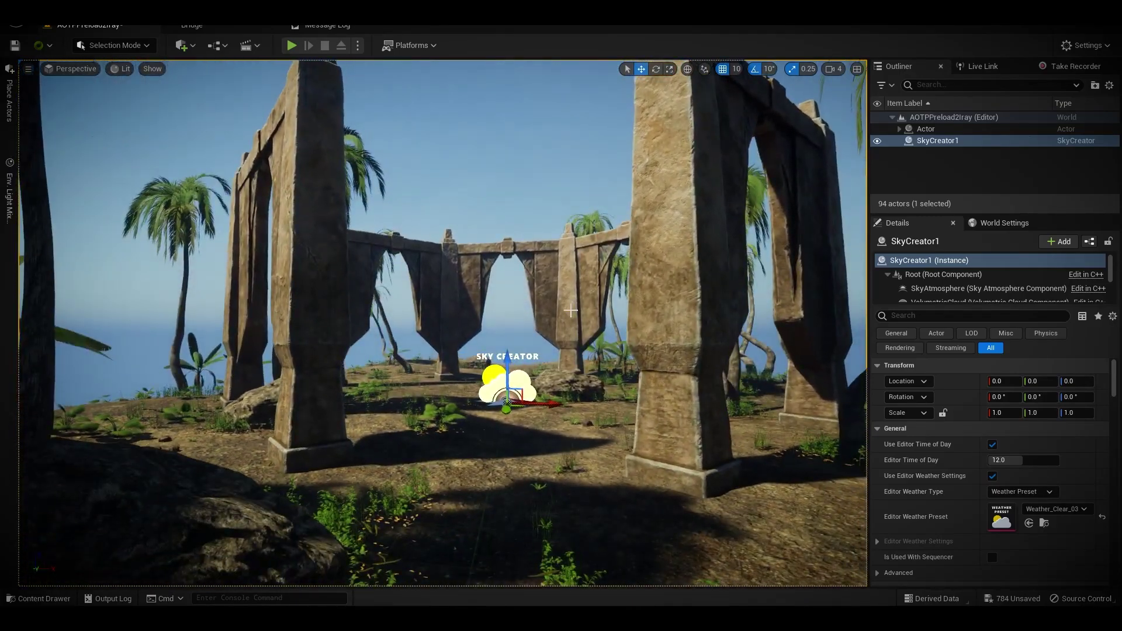